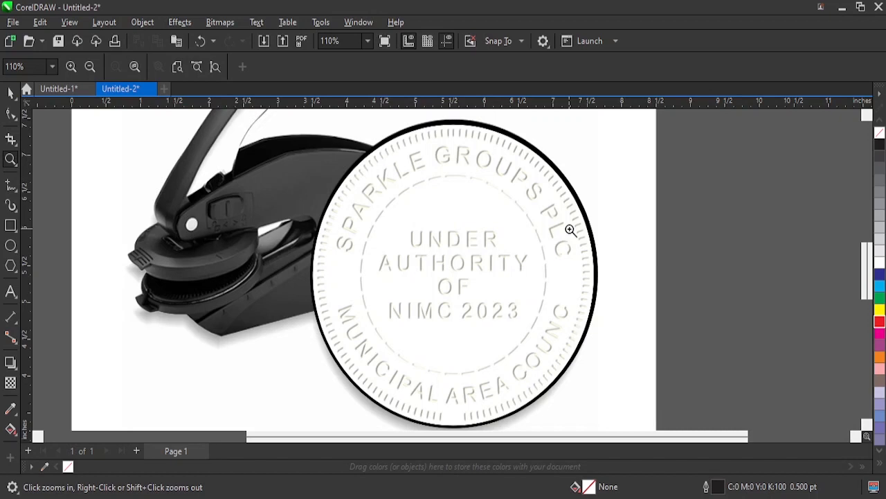
{"action": "left_click", "coordinate": [846, 8]}
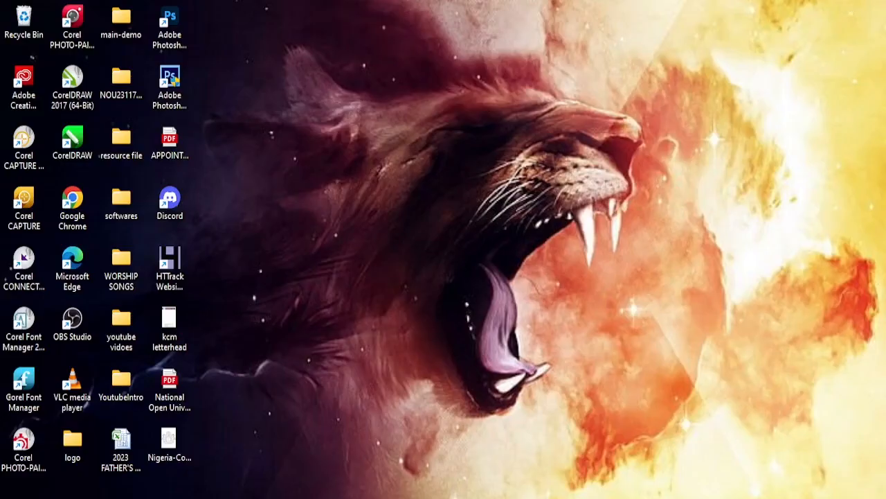
{"action": "left_click", "coordinate": [296, 497]}
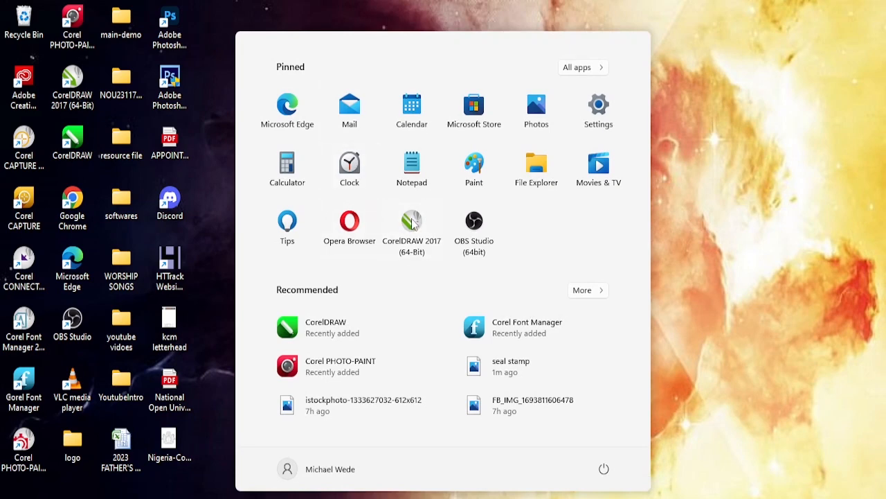
{"action": "left_click", "coordinate": [411, 220]}
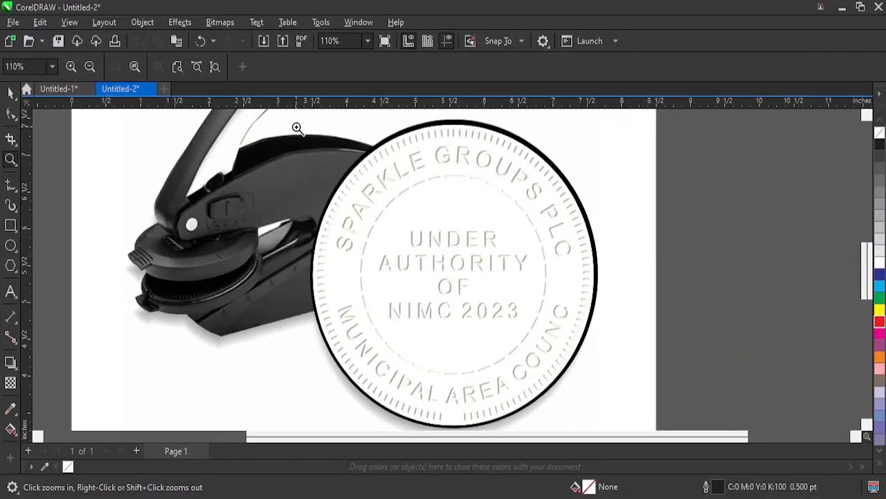
Create a new blank document and set its page size to A4
{"action": "key", "text": "ctrl+n"}
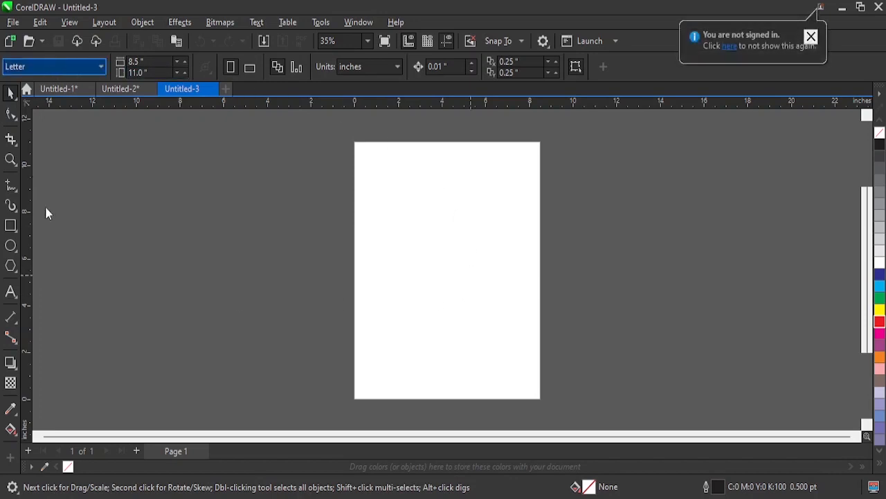
{"action": "left_click", "coordinate": [49, 67]}
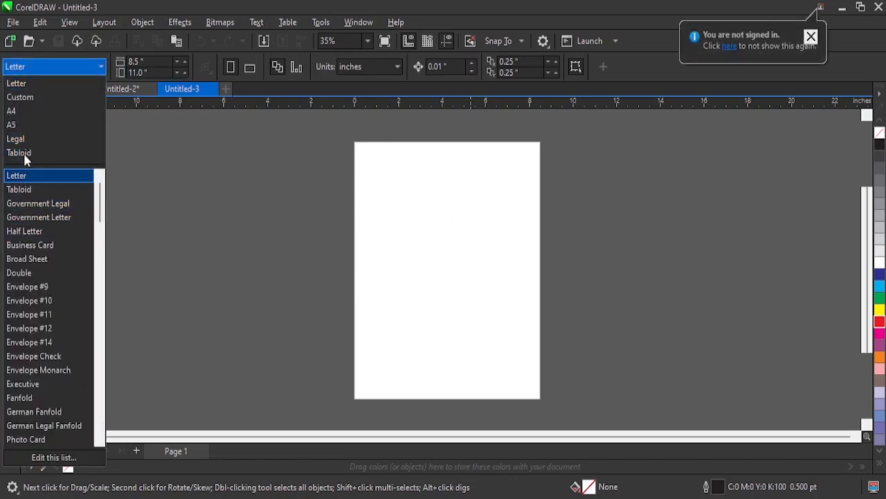
{"action": "left_click", "coordinate": [13, 111]}
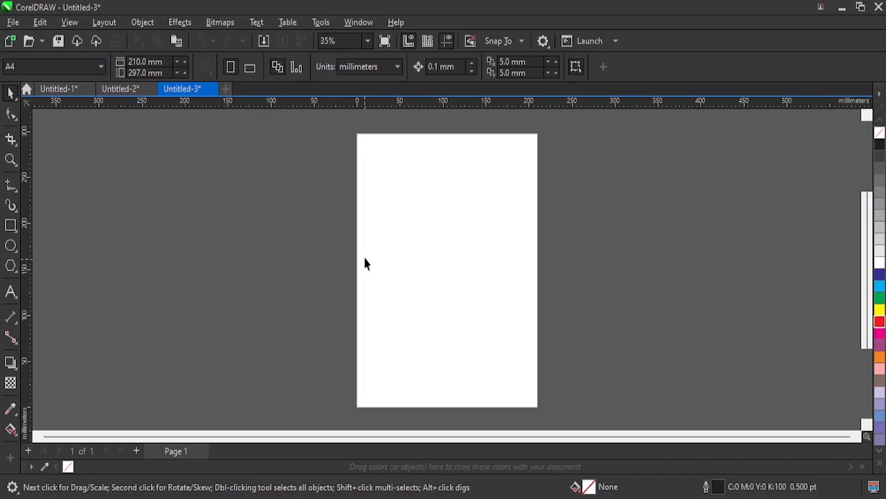
Add a page-sized background rectangle with a white outline and a white fill lightly tinted with yellow
{"action": "double_click", "coordinate": [10, 225]}
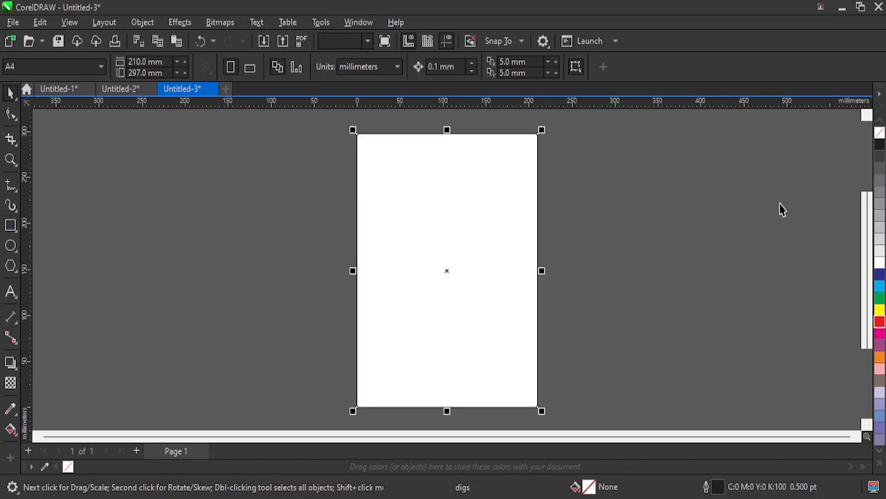
{"action": "right_click", "coordinate": [879, 262]}
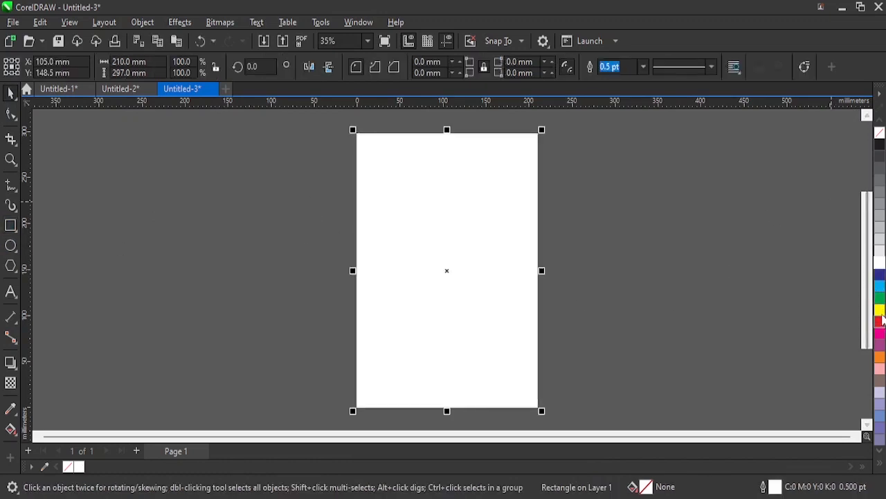
{"action": "left_click", "coordinate": [879, 310]}
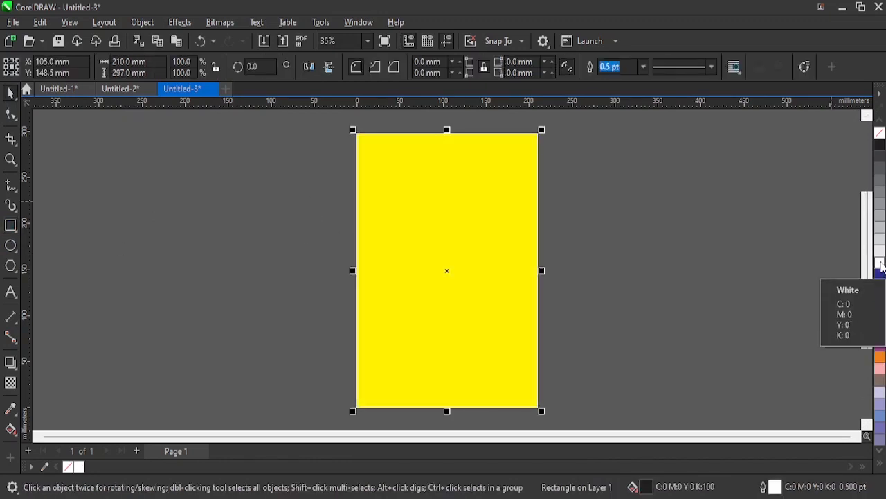
{"action": "left_click", "coordinate": [880, 263]}
{"action": "left_click", "coordinate": [879, 310], "text": "ctrl"}
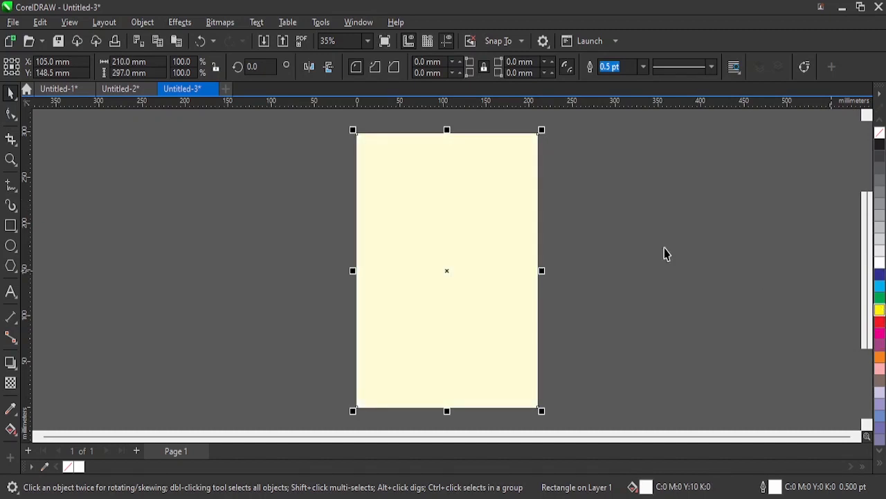
{"action": "left_click", "coordinate": [583, 256]}
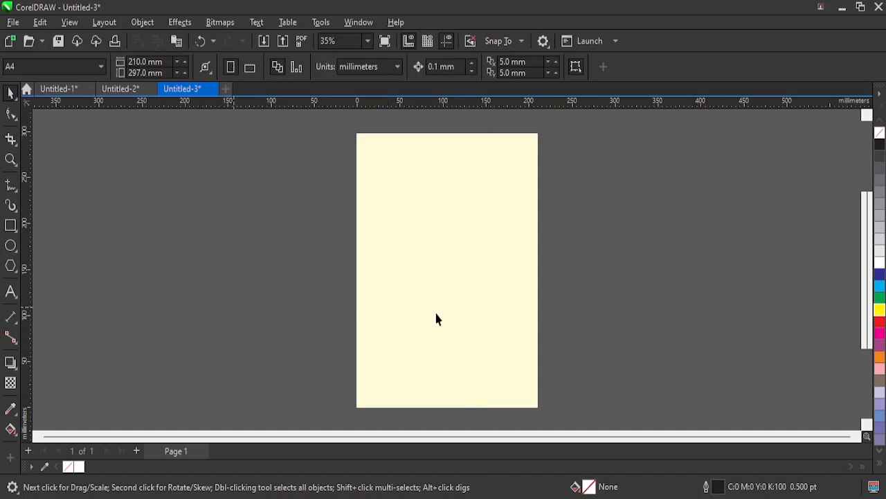
Draw a circle and scale it to about 68 mm in diameter, placing it centrally in the lower half of the page
{"action": "left_click", "coordinate": [10, 246]}
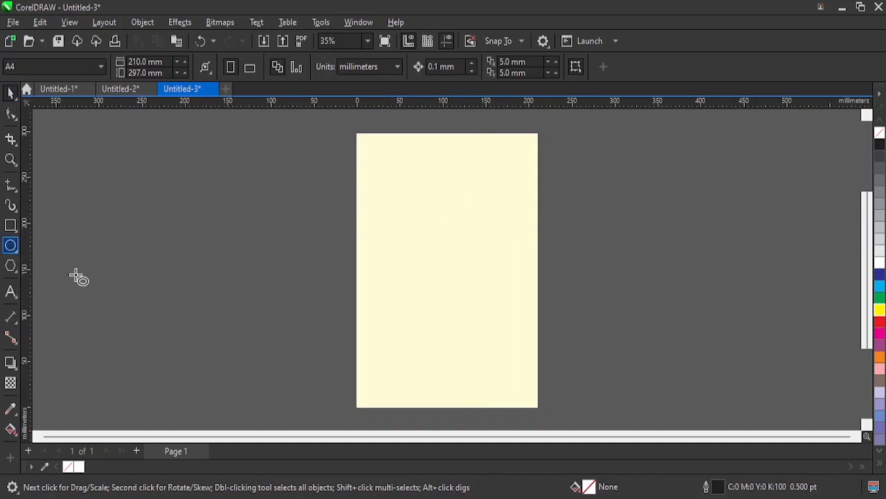
{"action": "left_click_drag", "start_coordinate": [396, 199], "coordinate": [510, 319]}
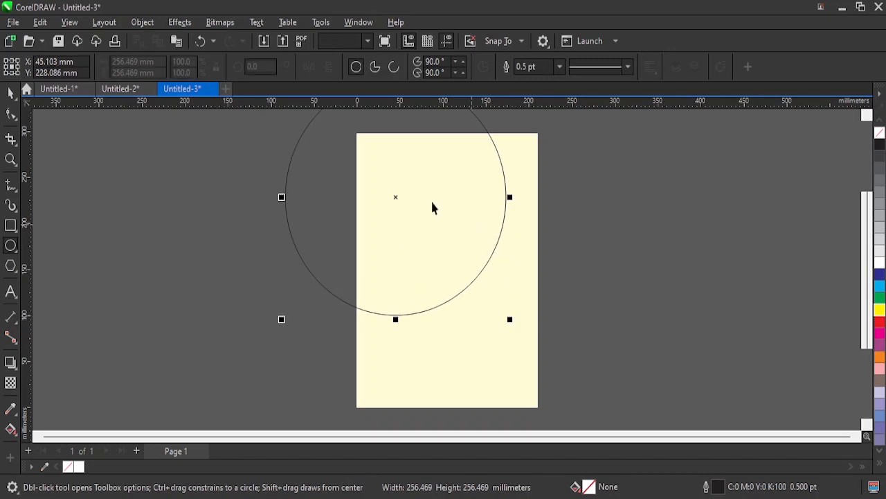
{"action": "key", "text": "space"}
{"action": "left_click_drag", "start_coordinate": [422, 191], "coordinate": [495, 293]}
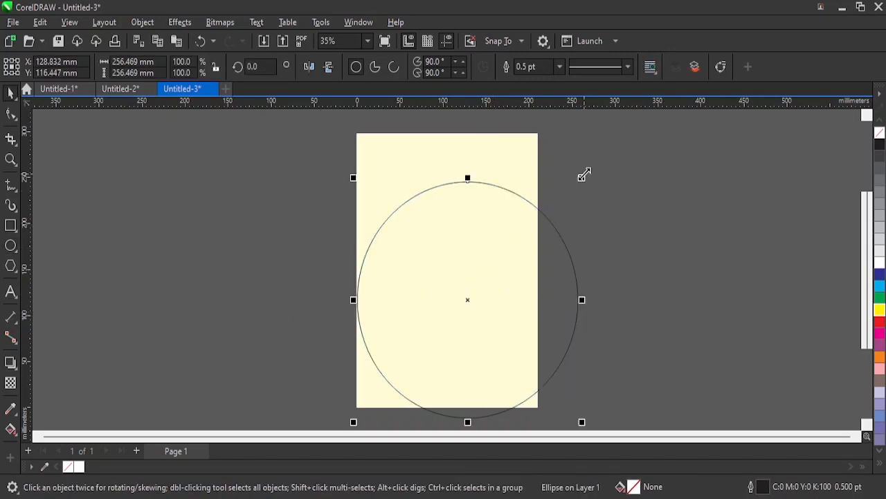
{"action": "left_click_drag", "start_coordinate": [585, 175], "coordinate": [500, 265]}
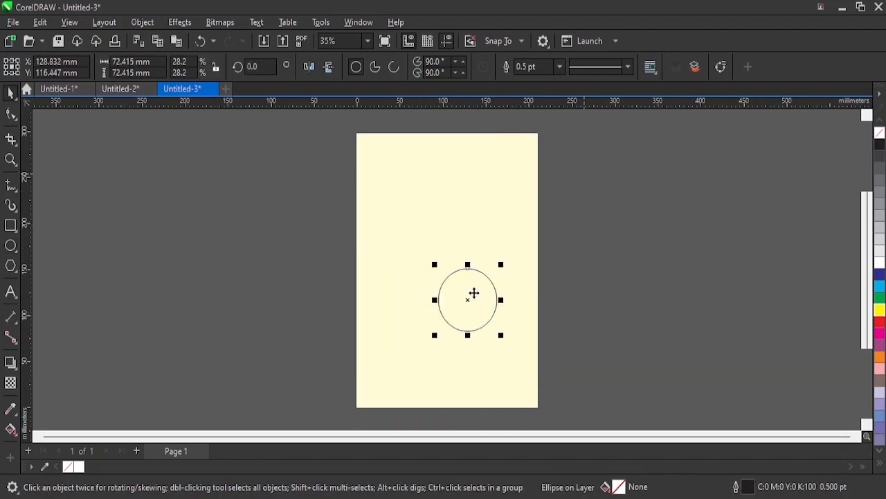
{"action": "left_click_drag", "start_coordinate": [474, 293], "coordinate": [451, 344]}
{"action": "key", "text": "z"}
{"action": "left_click_drag", "start_coordinate": [552, 305], "coordinate": [399, 379]}
{"action": "key", "text": "space"}
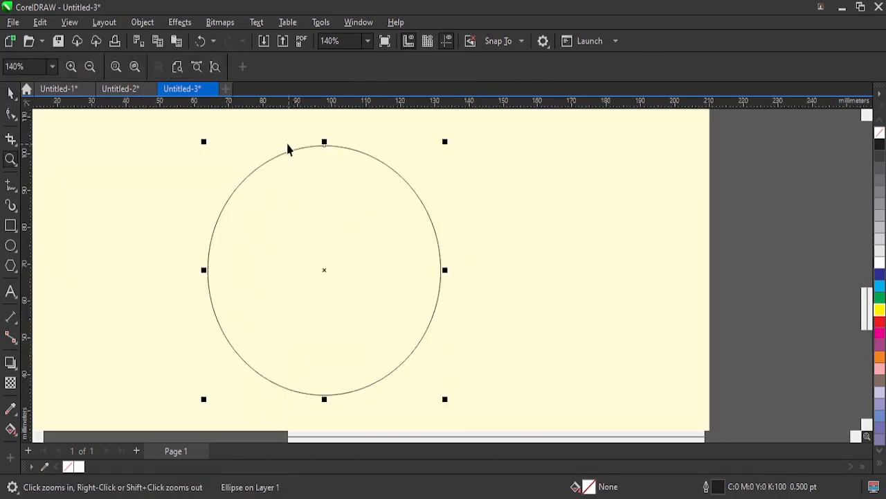
Review the reference seal artwork in the Untitled-2 document and return to the circle in Untitled-3
{"action": "left_click", "coordinate": [126, 93]}
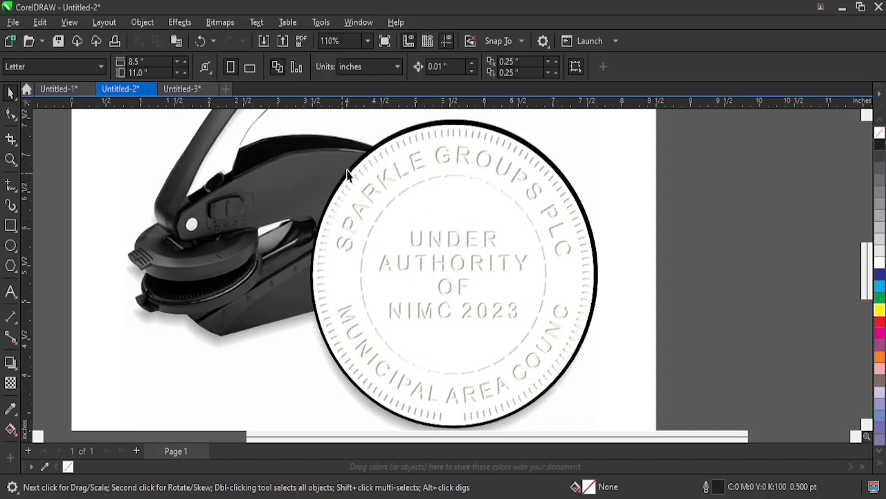
{"action": "left_click", "coordinate": [188, 93]}
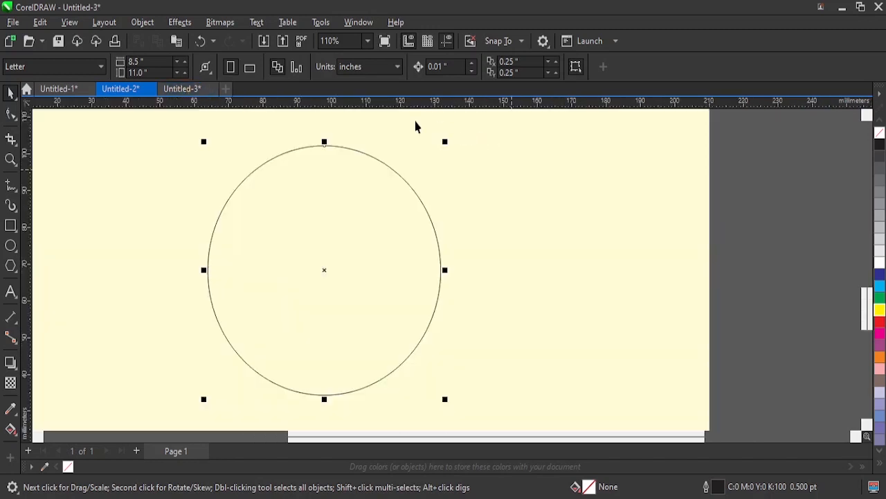
{"action": "left_click", "coordinate": [548, 263]}
Draw a vertical straight line about 76 mm long through the circle and align the two on their vertical centers
{"action": "left_click", "coordinate": [10, 185]}
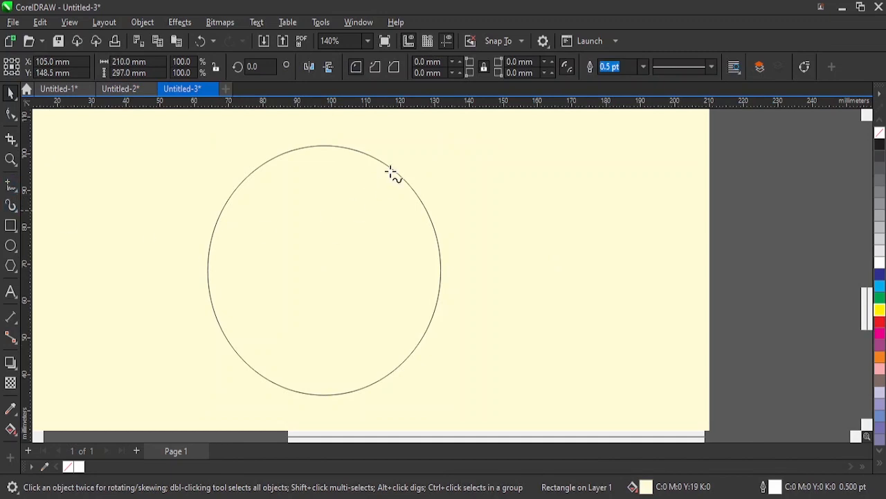
{"action": "left_click", "coordinate": [327, 131]}
{"action": "left_click", "coordinate": [327, 392]}
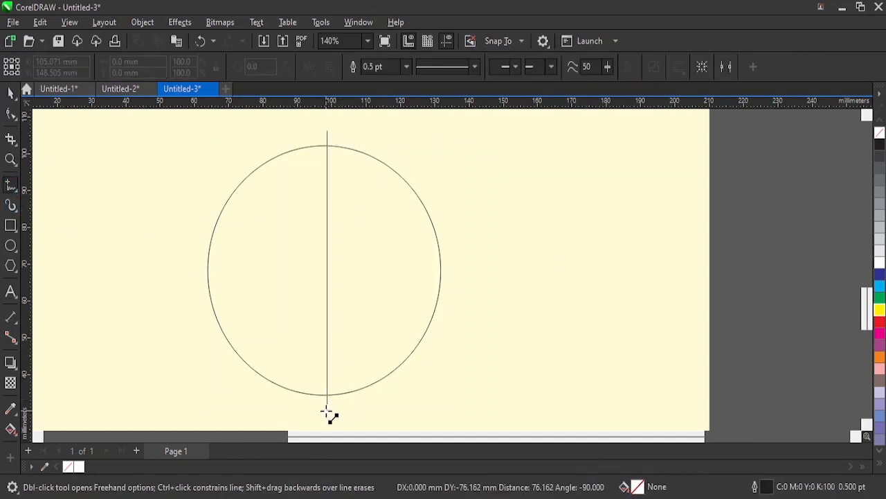
{"action": "key", "text": "space"}
{"action": "key", "text": "ctrl+a"}
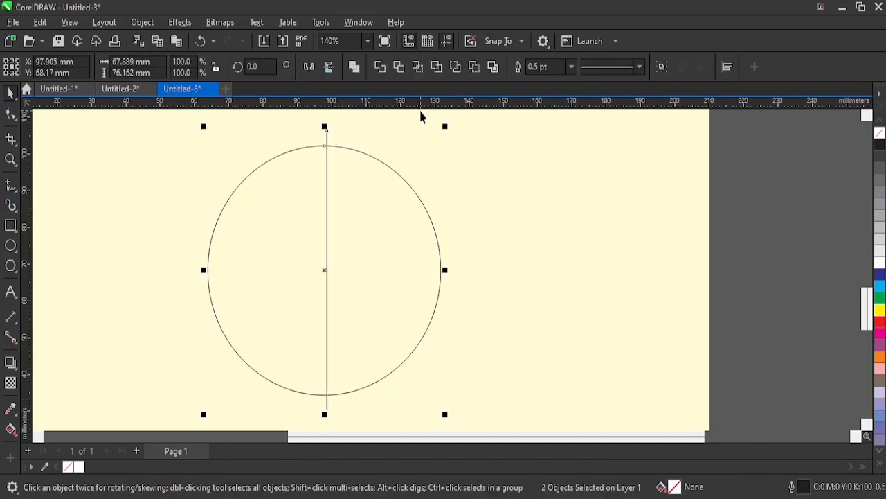
{"action": "key", "text": "c"}
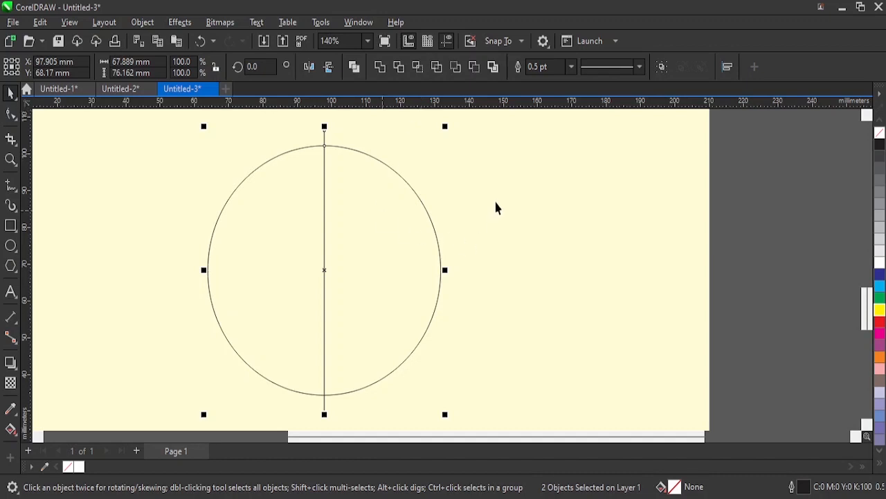
{"action": "left_click", "coordinate": [324, 255]}
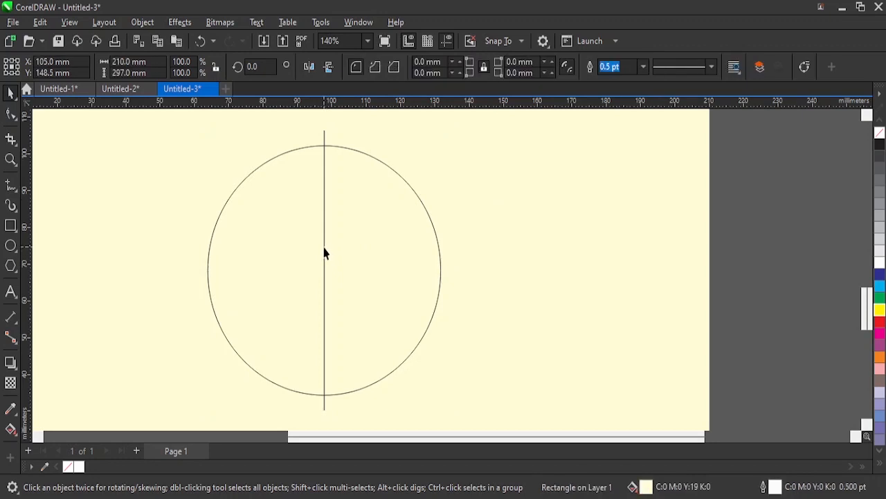
{"action": "left_click", "coordinate": [324, 253]}
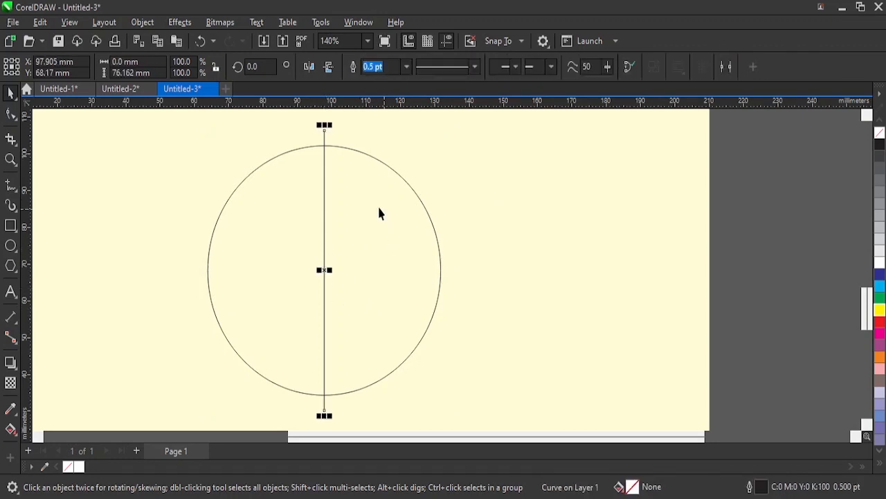
{"action": "left_click", "coordinate": [410, 197], "text": "shift"}
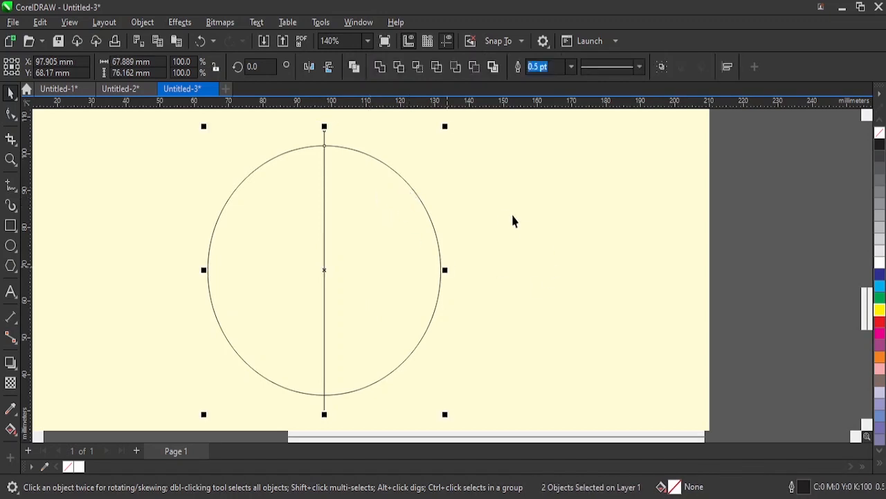
{"action": "left_click", "coordinate": [541, 195]}
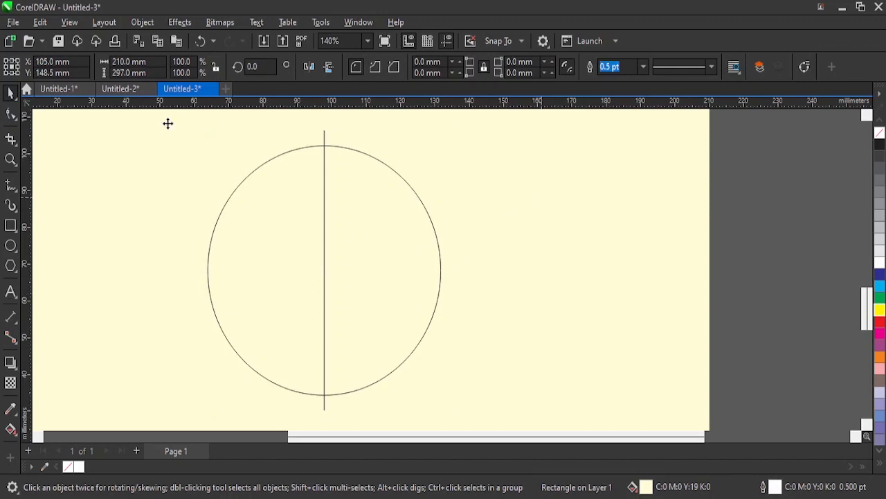
Draw a narrow upright rectangle about 0.76 by 2.52 mm over the center line, just inside the circle's upper edge
{"action": "key", "text": "z"}
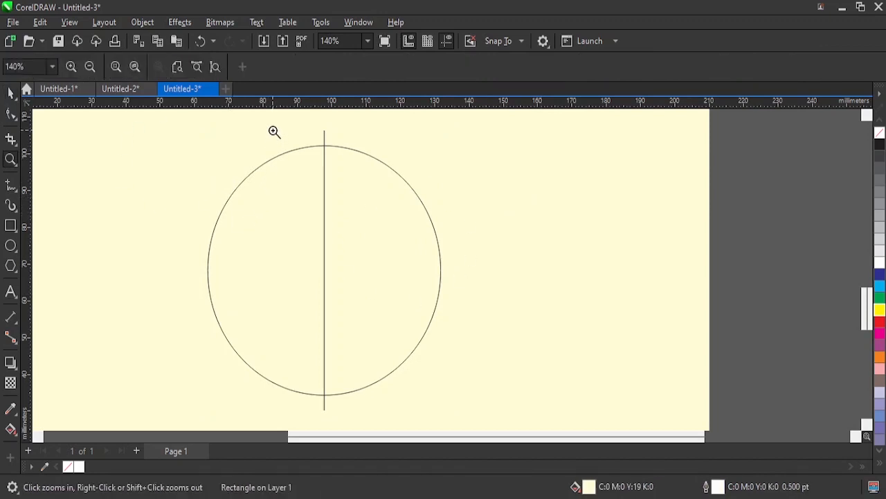
{"action": "left_click_drag", "start_coordinate": [272, 133], "coordinate": [382, 199]}
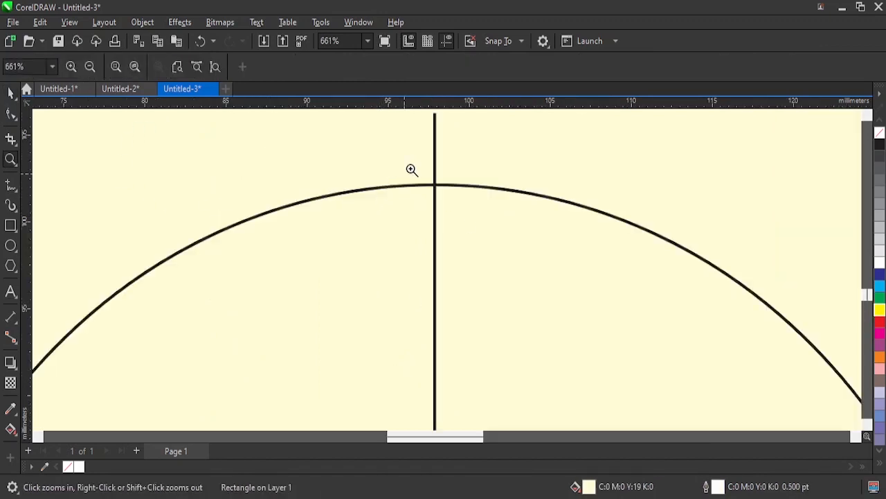
{"action": "left_click", "coordinate": [11, 225]}
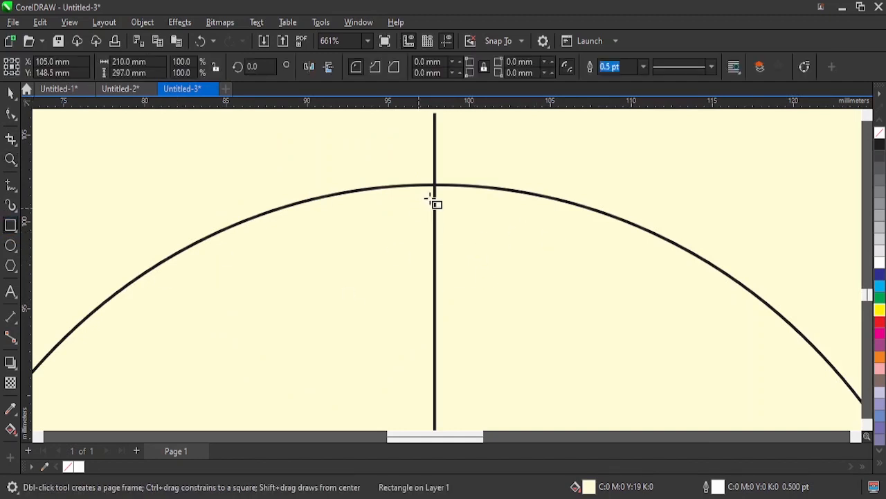
{"action": "left_click_drag", "start_coordinate": [428, 196], "coordinate": [441, 238]}
{"action": "key", "text": "space"}
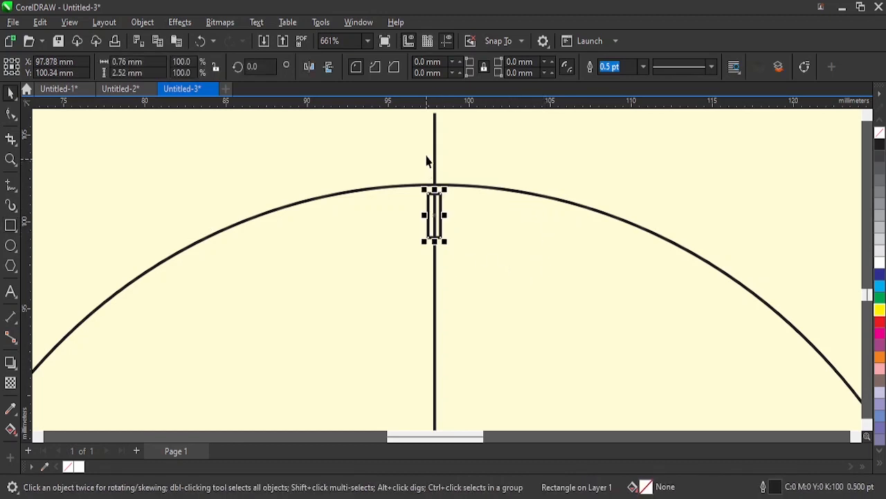
Center the small rectangle horizontally on the vertical line and leave only the rectangle selected
{"action": "left_click", "coordinate": [435, 142], "text": "shift"}
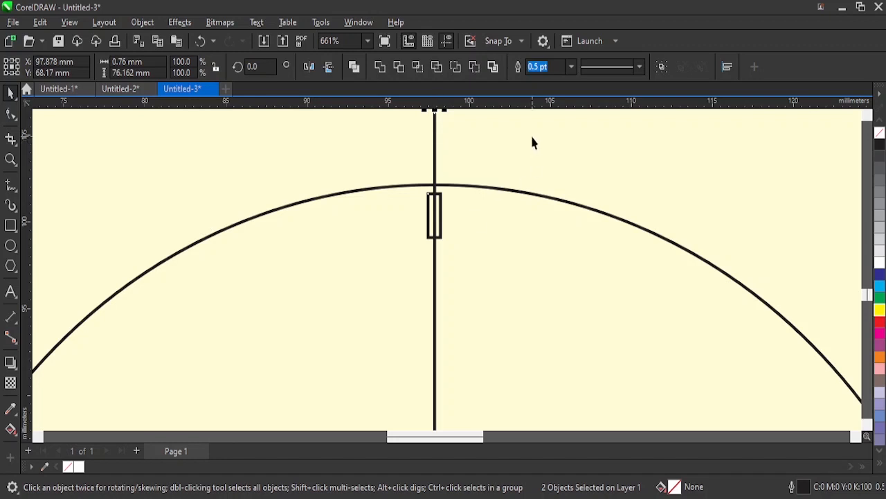
{"action": "left_click", "coordinate": [424, 212]}
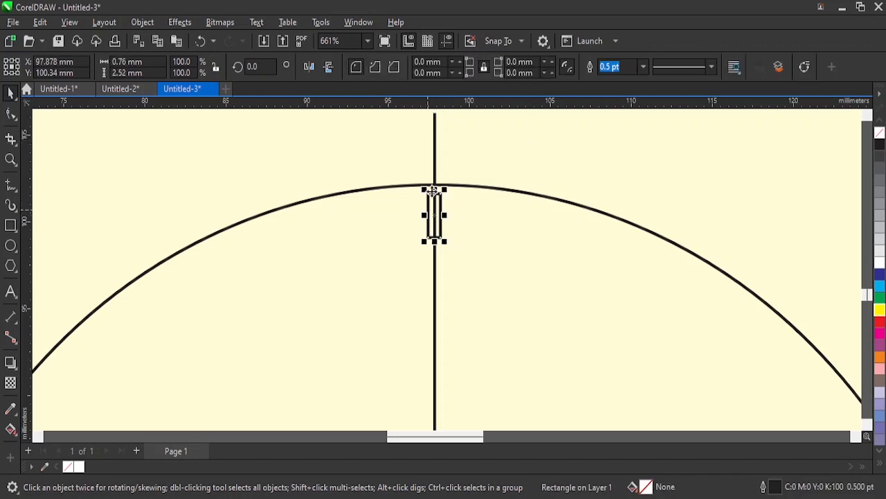
{"action": "left_click", "coordinate": [435, 138], "text": "shift"}
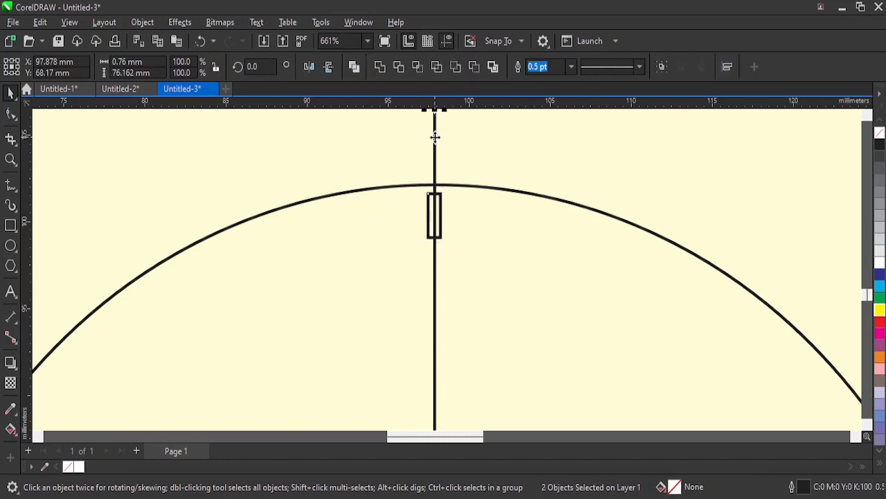
{"action": "key", "text": "c"}
{"action": "left_click", "coordinate": [440, 200]}
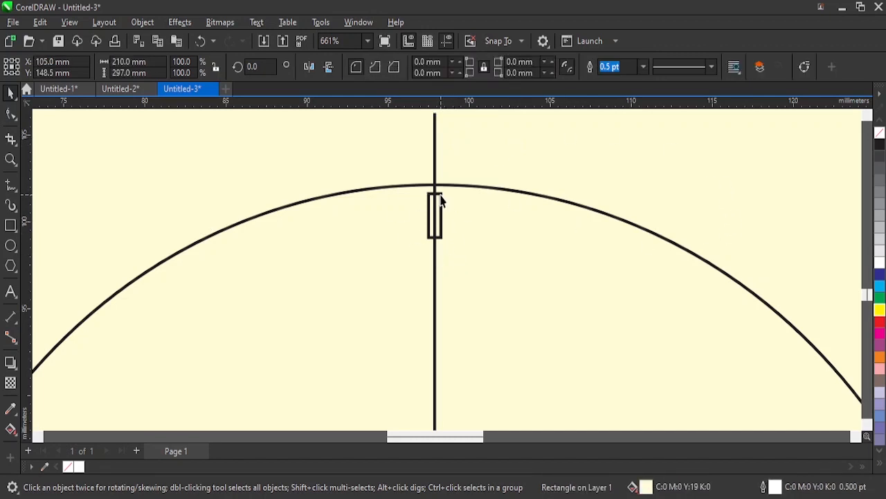
{"action": "left_click", "coordinate": [440, 201]}
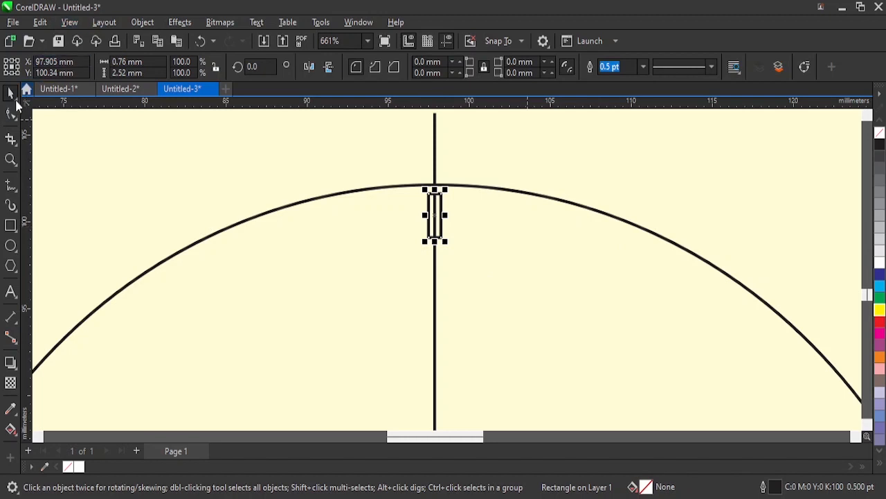
Round all corners of the small upright rectangle to a radius of 0.38 mm
{"action": "left_click", "coordinate": [11, 115]}
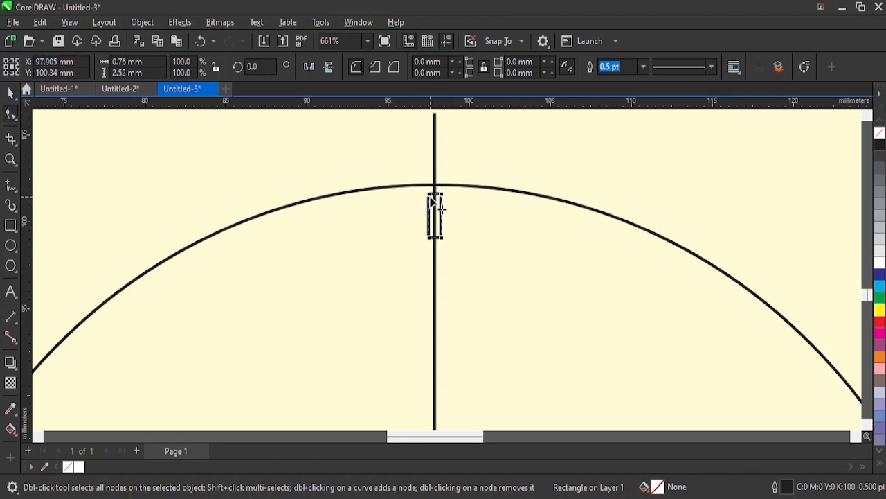
{"action": "left_click_drag", "start_coordinate": [432, 197], "coordinate": [444, 201]}
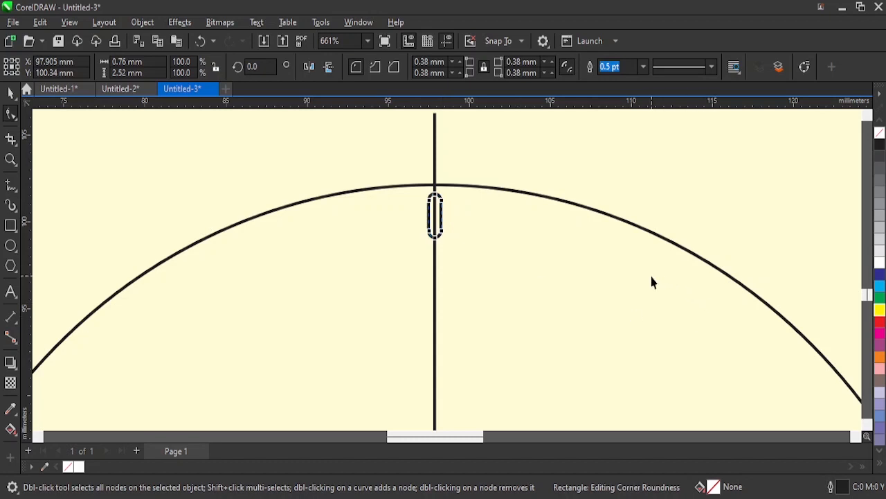
{"action": "key", "text": "space"}
{"action": "left_click", "coordinate": [549, 294]}
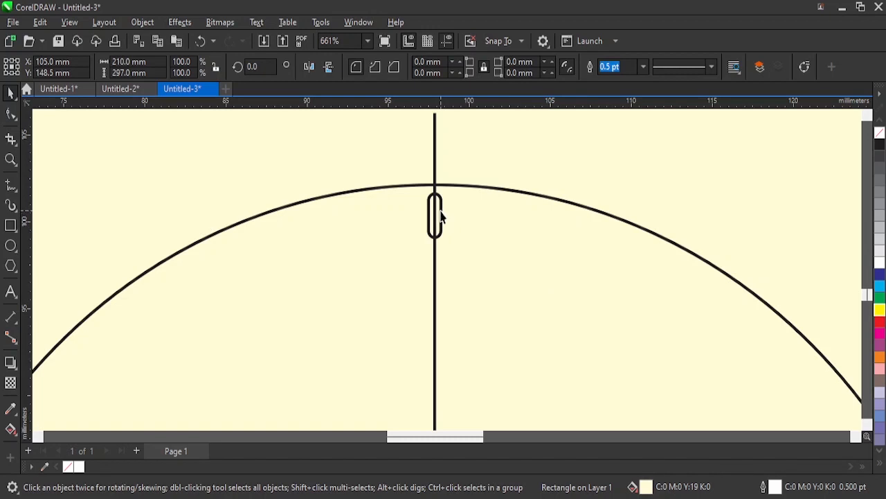
Duplicate the rounded tick straight down the center line to just inside the circle's lower edge
{"action": "scroll", "coordinate": [441, 217], "scroll_direction": "down", "scroll_amount": 2}
{"action": "scroll", "coordinate": [440, 217], "scroll_direction": "down", "scroll_amount": 2}
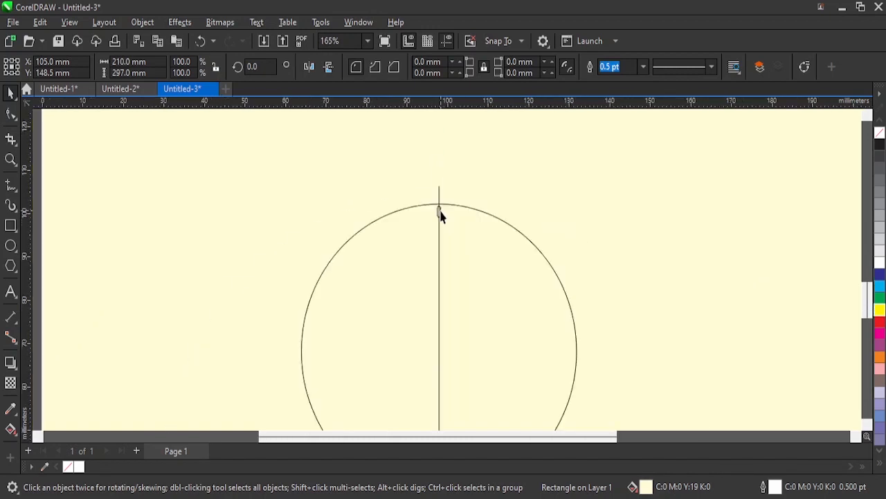
{"action": "key", "text": "super"}
{"action": "left_click", "coordinate": [148, 205]}
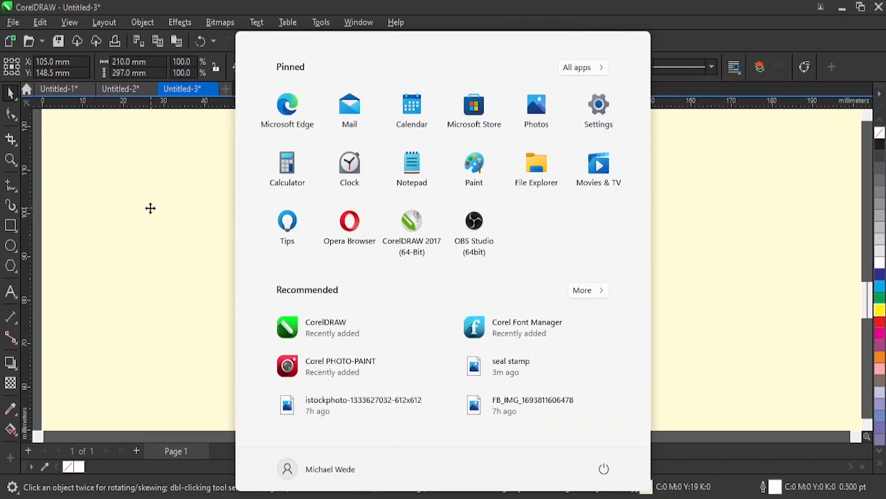
{"action": "scroll", "coordinate": [223, 203], "scroll_direction": "down", "scroll_amount": 2}
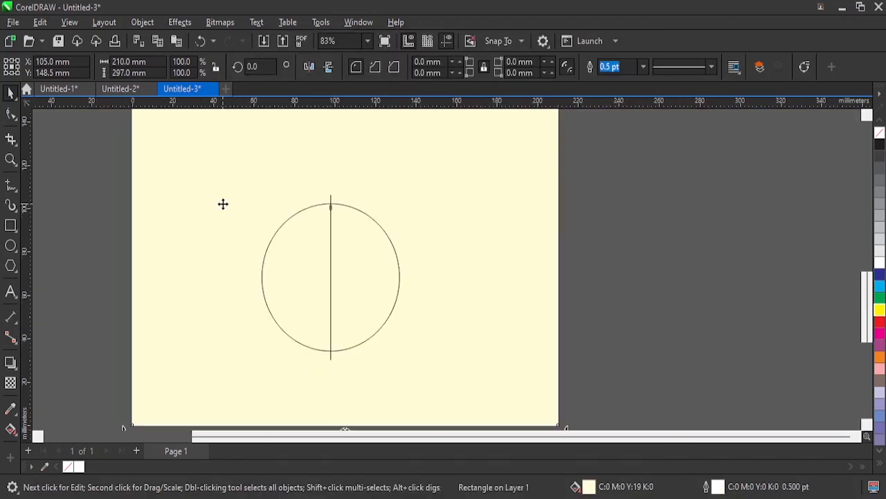
{"action": "left_click", "coordinate": [349, 197]}
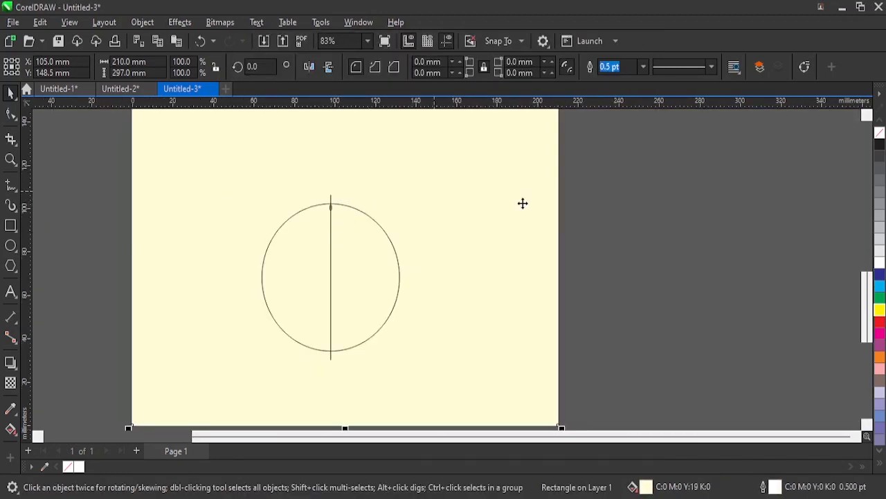
{"action": "left_click_drag", "start_coordinate": [644, 200], "coordinate": [290, 242]}
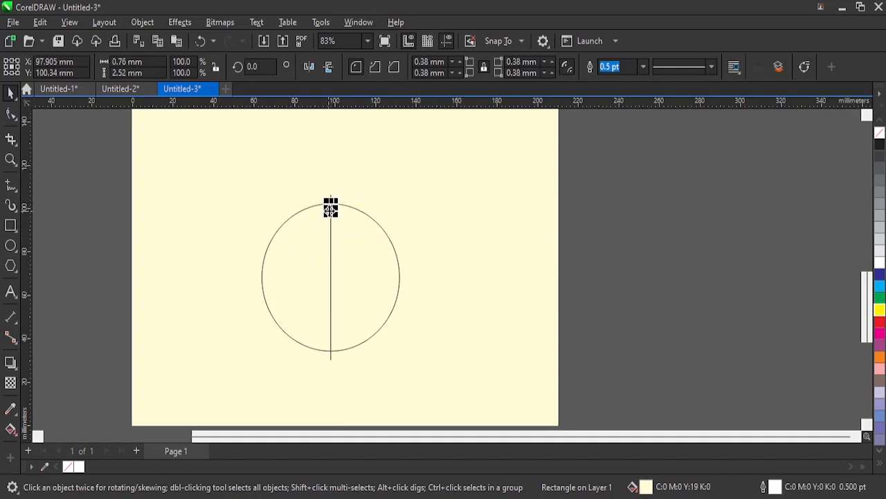
{"action": "left_click_drag", "start_coordinate": [331, 206], "coordinate": [330, 346]}
{"action": "key", "text": "z"}
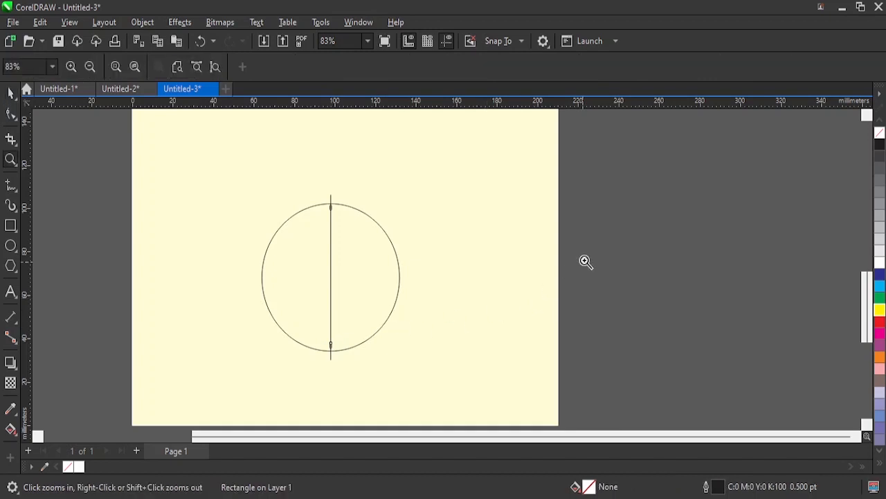
{"action": "left_click", "coordinate": [231, 381]}
{"action": "key", "text": "space"}
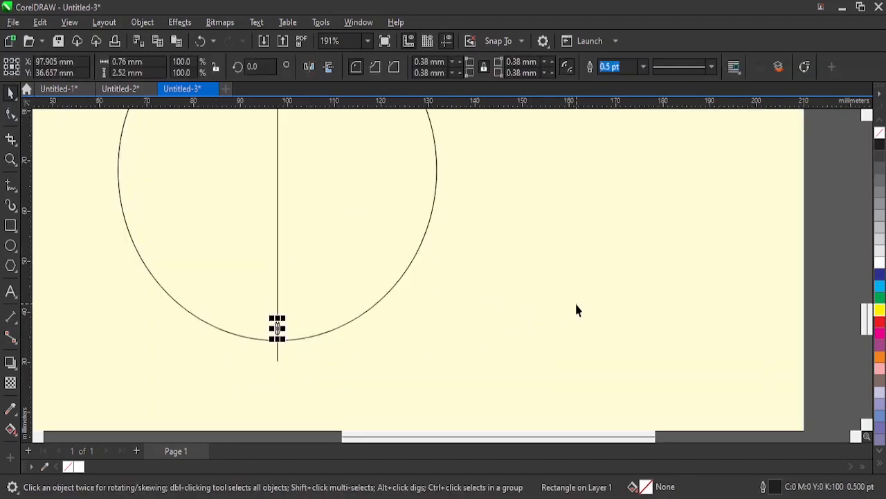
Delete the cream page-sized background rectangle
{"action": "left_click", "coordinate": [577, 303]}
{"action": "scroll", "coordinate": [576, 303], "scroll_direction": "down", "scroll_amount": 3}
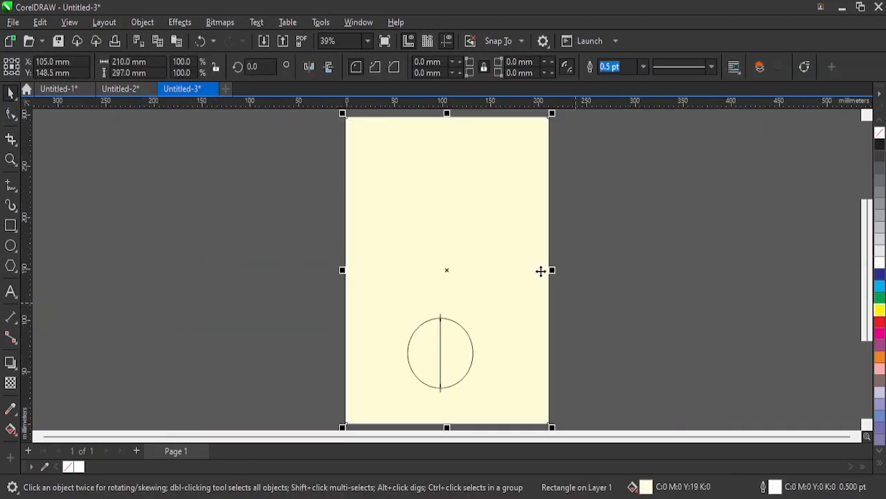
{"action": "key", "text": "Delete"}
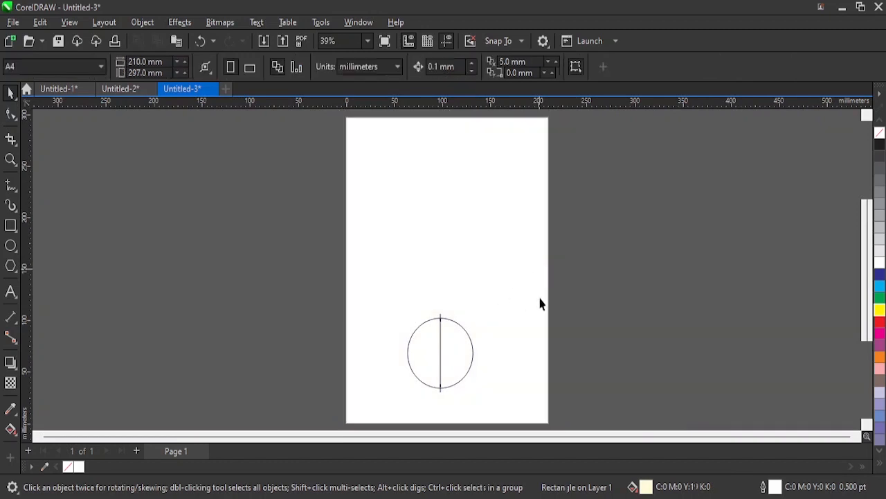
Delete the vertical center line that runs through the circle
{"action": "key", "text": "z"}
{"action": "left_click_drag", "start_coordinate": [496, 275], "coordinate": [401, 401]}
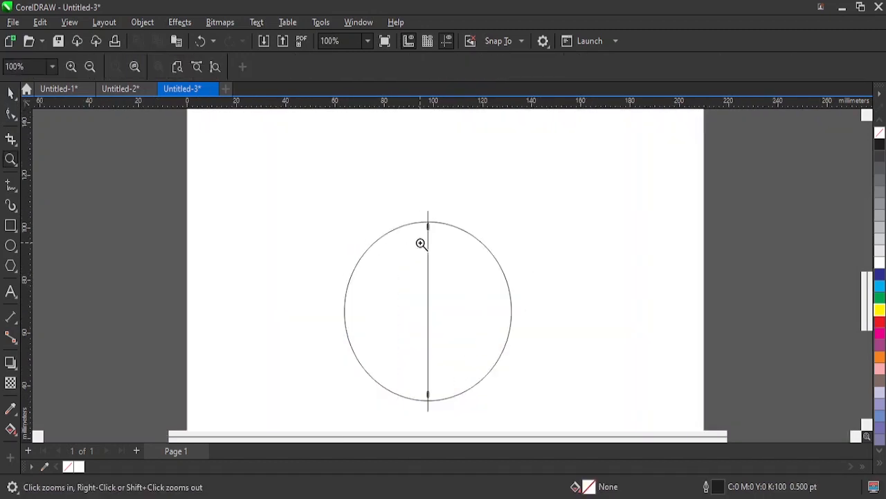
{"action": "key", "text": "space"}
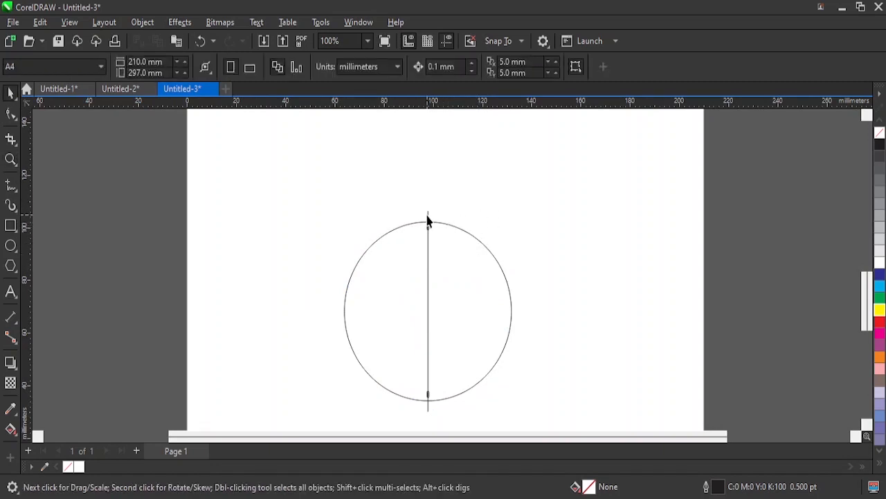
{"action": "left_click", "coordinate": [428, 221]}
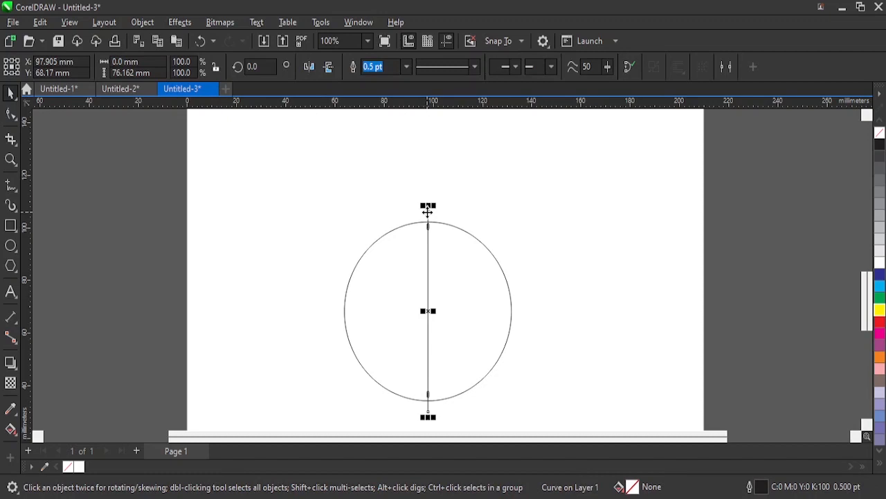
{"action": "key", "text": "Delete"}
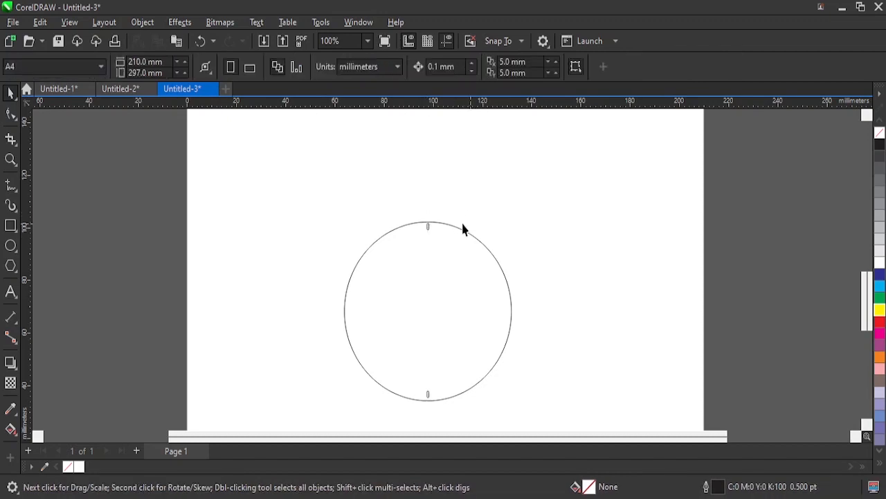
Select the upper and lower ticks together and create a copy rotated about 5.4 degrees clockwise around their shared center
{"action": "key", "text": "z"}
{"action": "key", "text": "space"}
{"action": "left_click_drag", "start_coordinate": [441, 388], "coordinate": [445, 411]}
{"action": "left_click_drag", "start_coordinate": [393, 206], "coordinate": [489, 259]}
{"action": "key", "text": "space"}
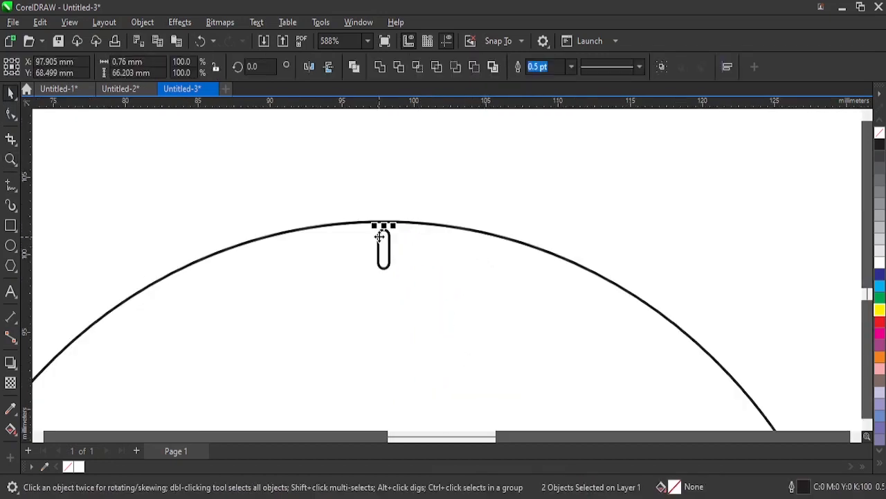
{"action": "left_click", "coordinate": [383, 239]}
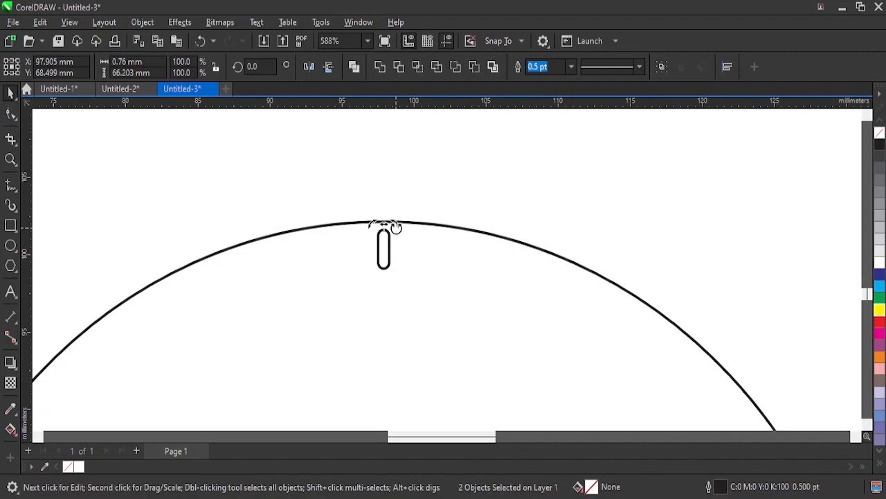
{"action": "left_click_drag", "start_coordinate": [396, 228], "coordinate": [444, 240]}
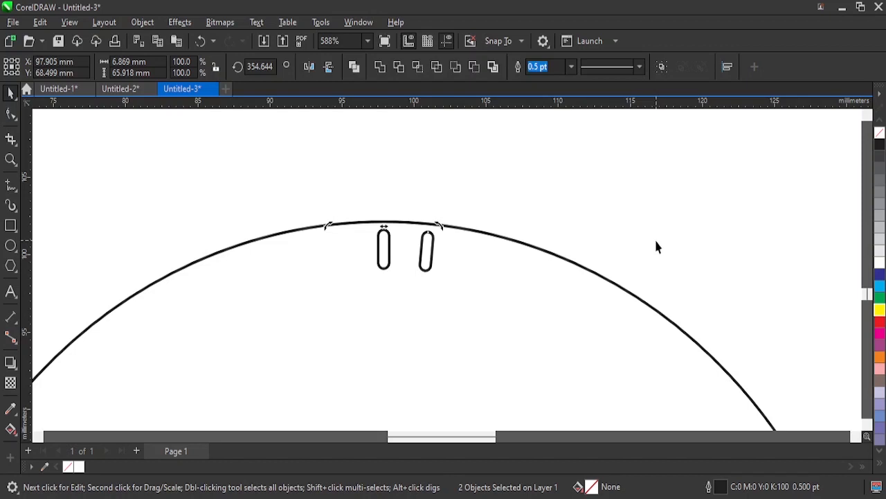
Repeat the rotated duplication until the tick marks run all the way around inside the circle
{"action": "key", "text": "ctrl+r"}
{"action": "key", "text": "ctrl+r"}
{"action": "key", "text": "ctrl+r"}
{"action": "key", "text": "ctrl+r"}
{"action": "key", "text": "ctrl+r"}
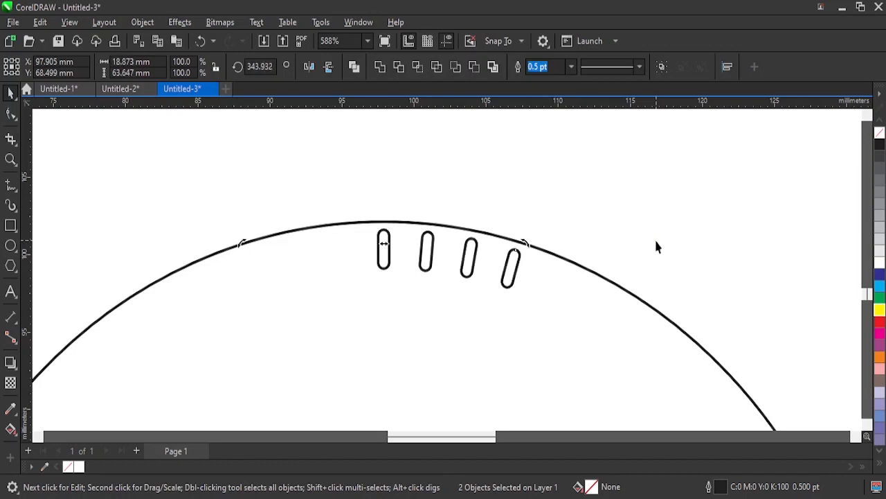
{"action": "key", "text": "ctrl+r"}
{"action": "key", "text": "ctrl+r"}
{"action": "key", "text": "ctrl+r"}
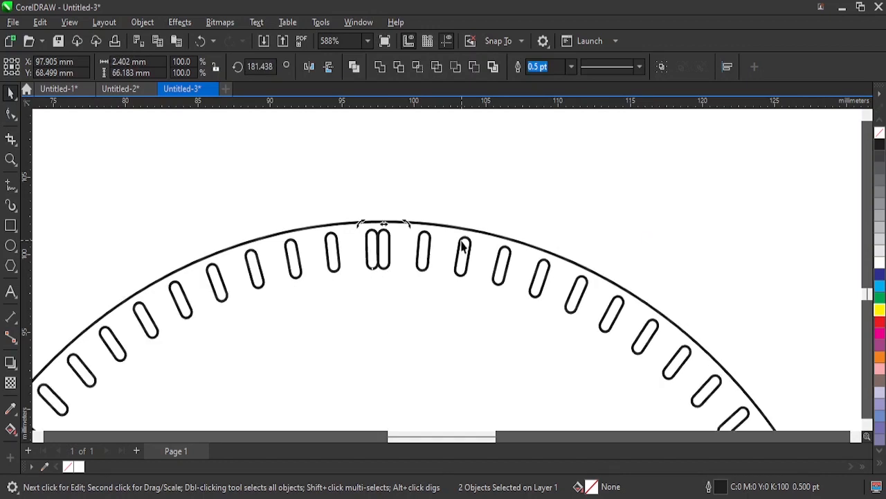
Delete the extra tick that overlaps the top center tick mark
{"action": "left_click", "coordinate": [447, 207]}
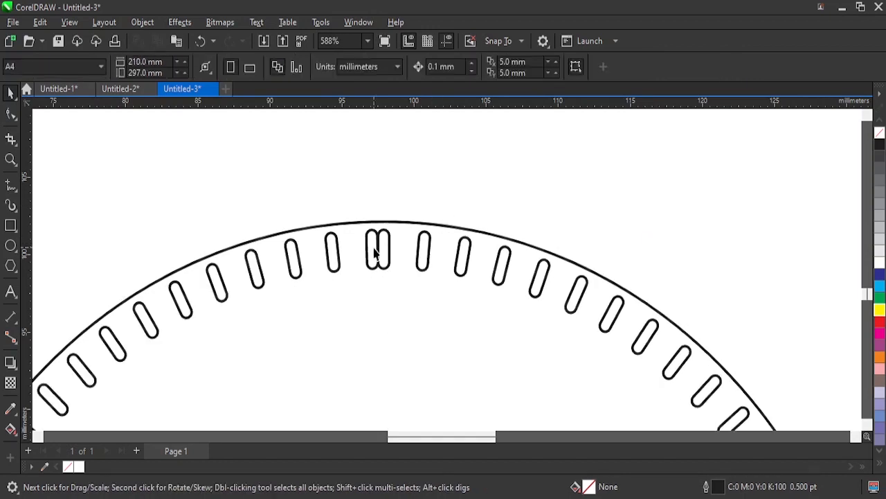
{"action": "left_click", "coordinate": [375, 247]}
{"action": "key", "text": "Delete"}
{"action": "scroll", "coordinate": [447, 183], "scroll_direction": "down", "scroll_amount": 2}
{"action": "key", "text": "F4"}
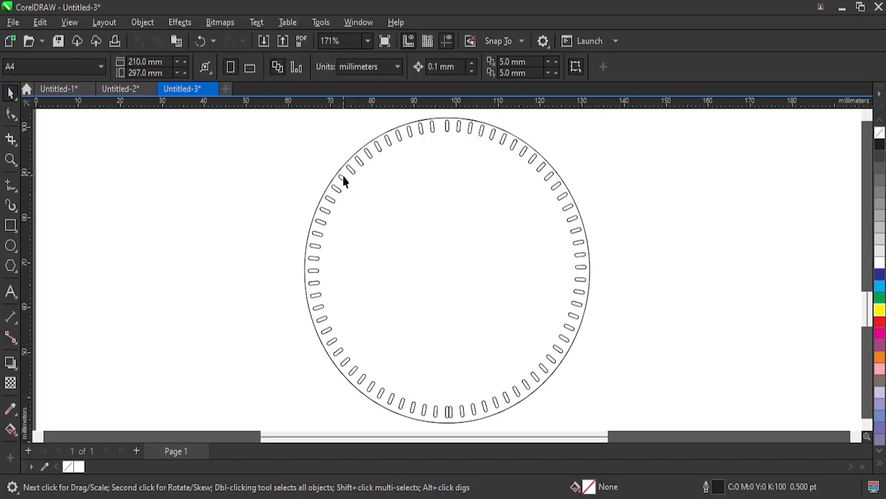
{"action": "left_click", "coordinate": [543, 153]}
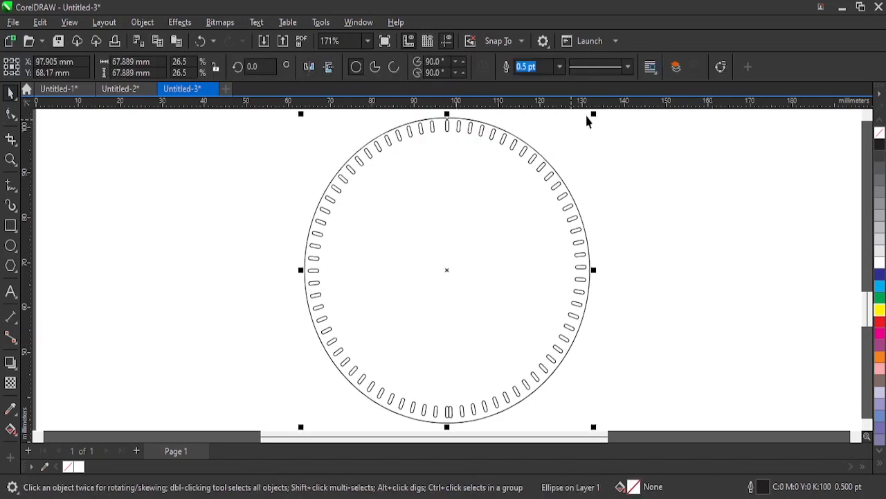
{"action": "left_click_drag", "start_coordinate": [593, 112], "coordinate": [537, 175]}
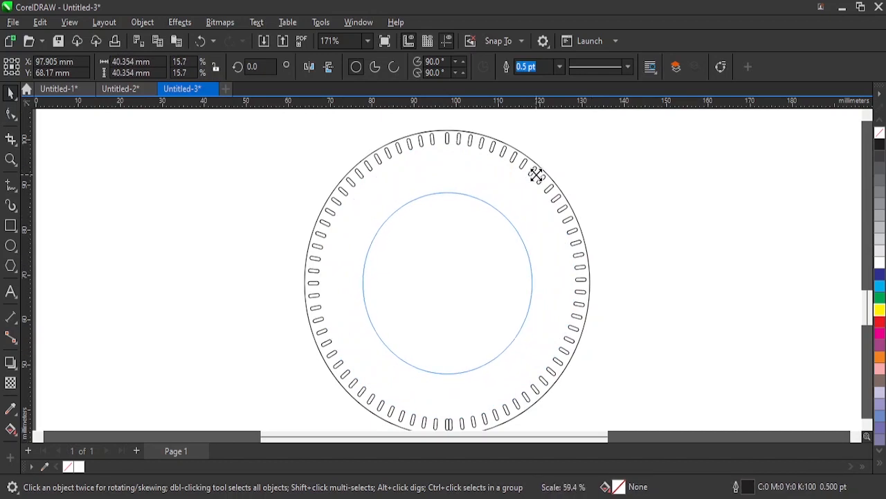
{"action": "left_click_drag", "start_coordinate": [537, 175], "coordinate": [537, 176]}
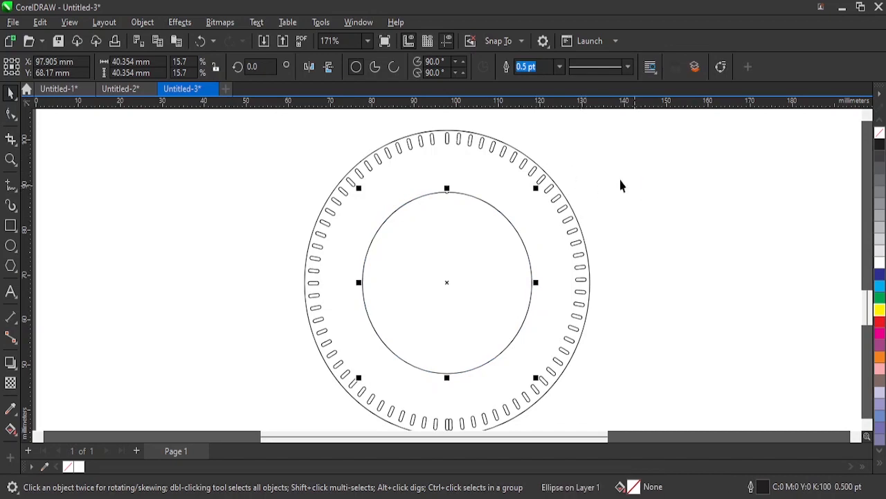
{"action": "key", "text": "ctrl+z"}
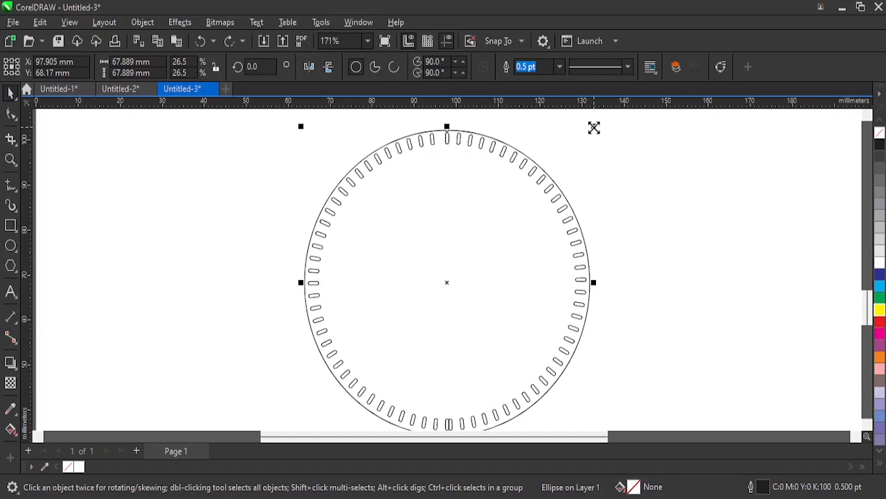
Create a concentric copy of the outer circle, scaled down to about 37.9 mm in diameter
{"action": "left_click_drag", "start_coordinate": [594, 128], "coordinate": [530, 192]}
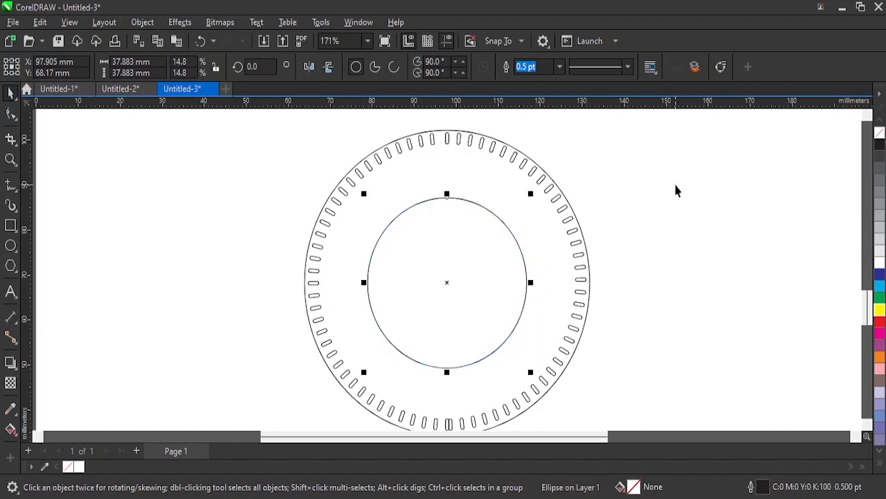
{"action": "left_click", "coordinate": [721, 147]}
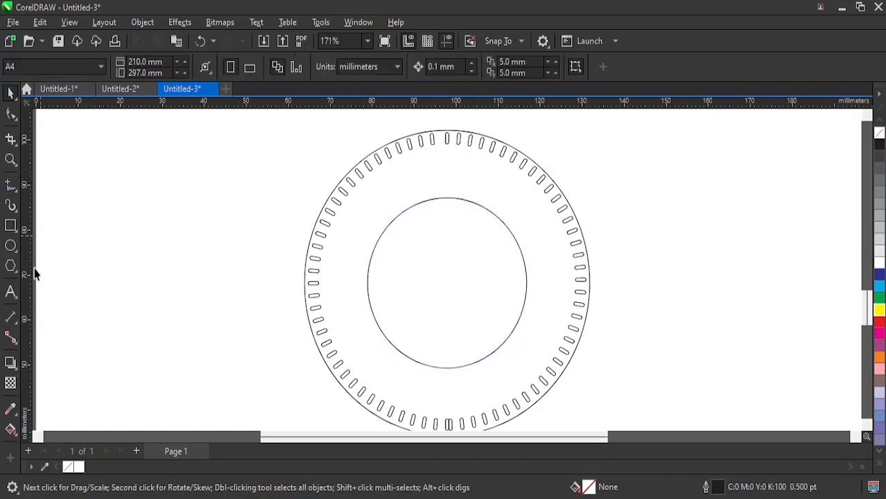
Add two separate text lines in 24 pt Arial beside the seal, reading "SPARKLE NIG. PLC" and "MUNICIPAL AREA COUNCIL"
{"action": "left_click", "coordinate": [9, 294]}
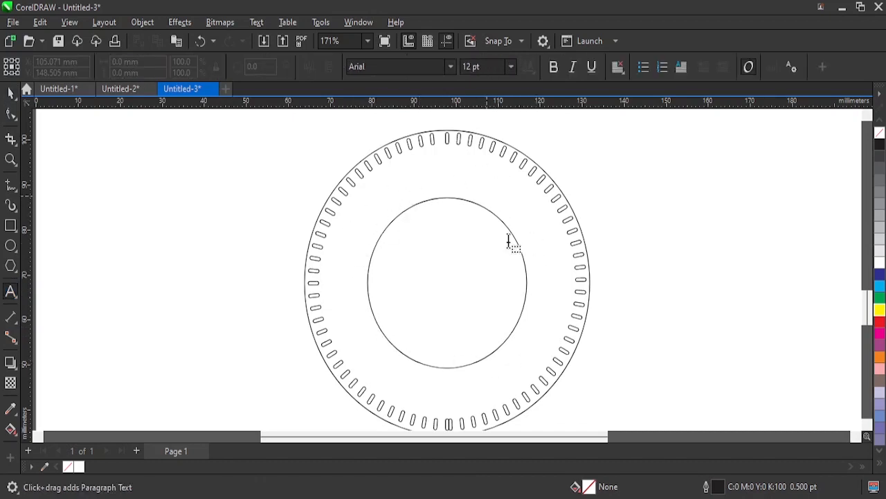
{"action": "left_click", "coordinate": [108, 213]}
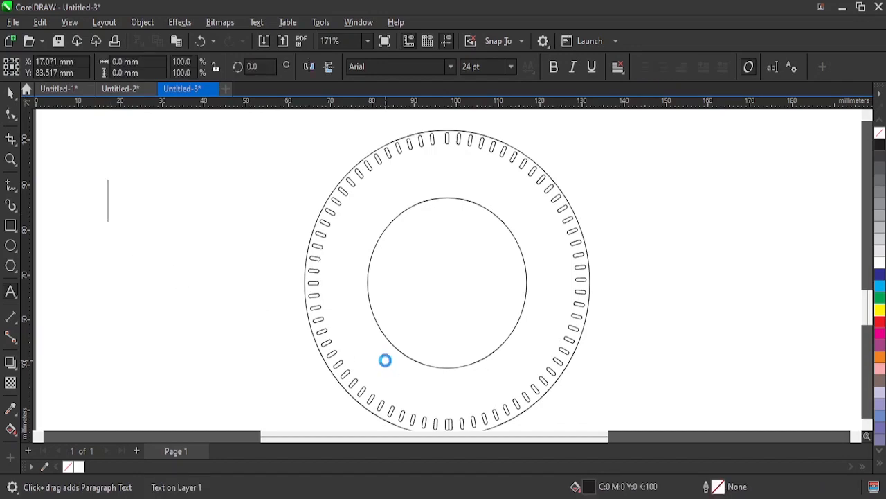
{"action": "type", "text": "S"}
{"action": "key", "text": "BackSpace"}
{"action": "type", "text": "SPARKLE NIG. PLC"}
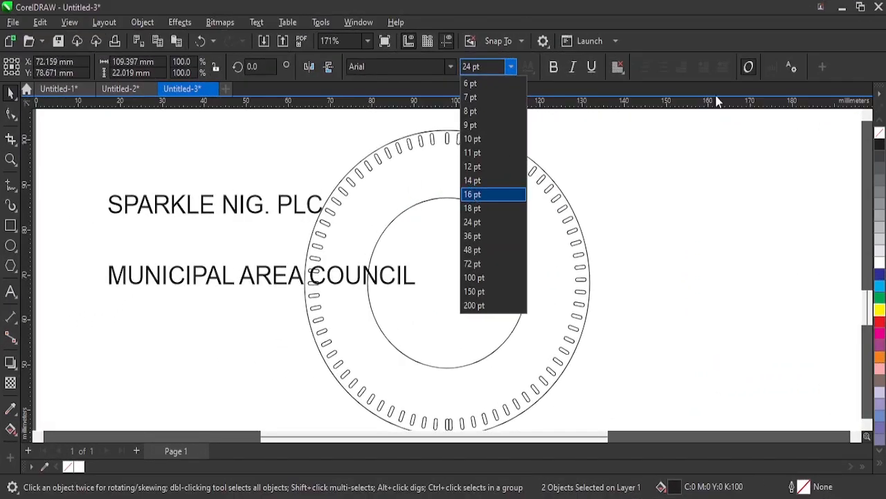
Set both text lines to 16 pt and scale "SPARKLE NIG. PLC" down to about 14.5 pt
{"action": "left_click", "coordinate": [477, 195]}
{"action": "left_click", "coordinate": [267, 208]}
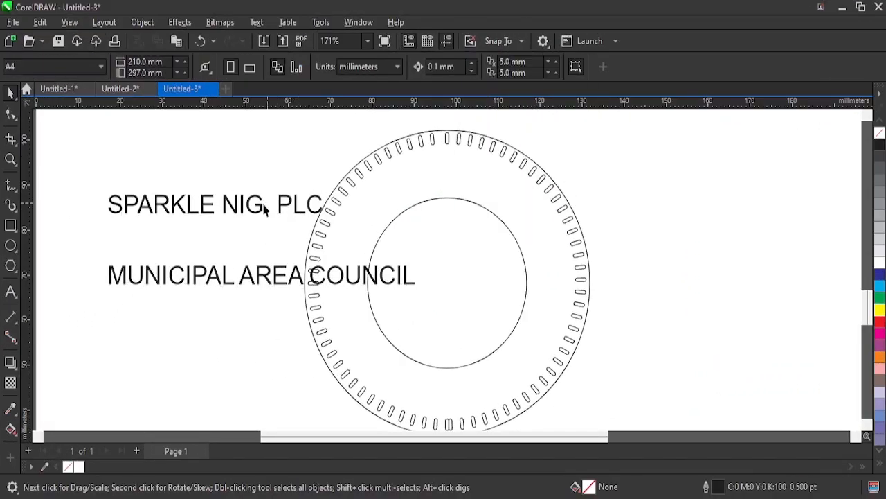
{"action": "left_click", "coordinate": [294, 211]}
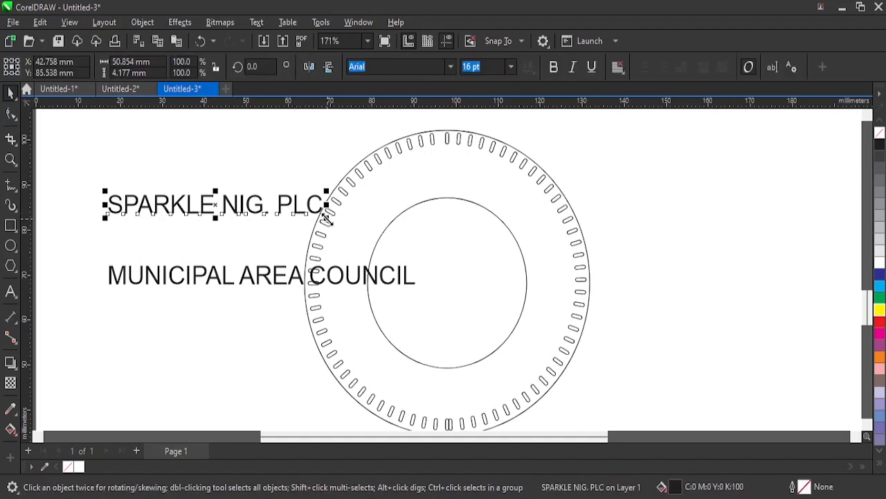
{"action": "left_click_drag", "start_coordinate": [326, 217], "coordinate": [307, 216]}
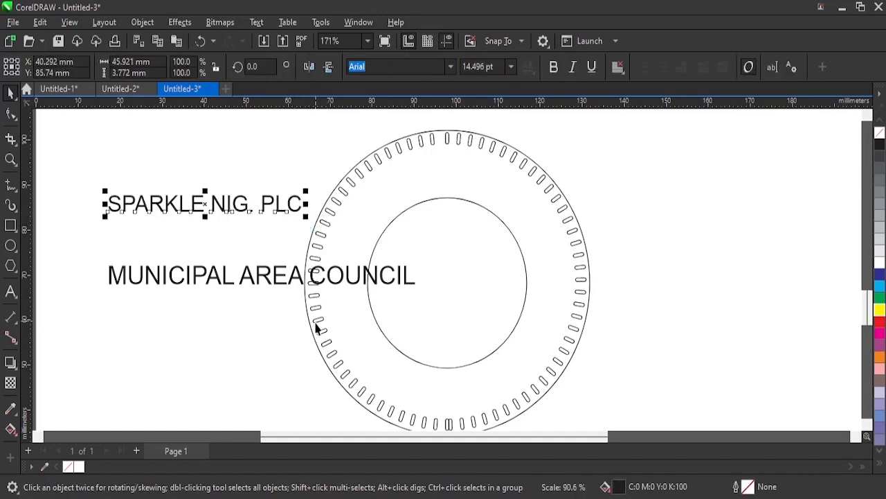
Scale "MUNICIPAL AREA COUNCIL" to about 14.4 pt and widen both lines' letter spacing, making them about 62 mm and 86 mm long
{"action": "left_click", "coordinate": [303, 277]}
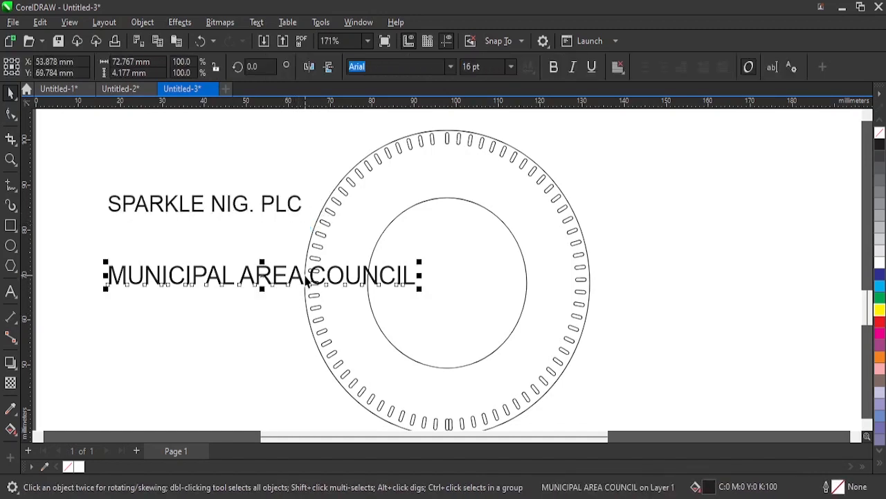
{"action": "key", "text": "ctrl+r"}
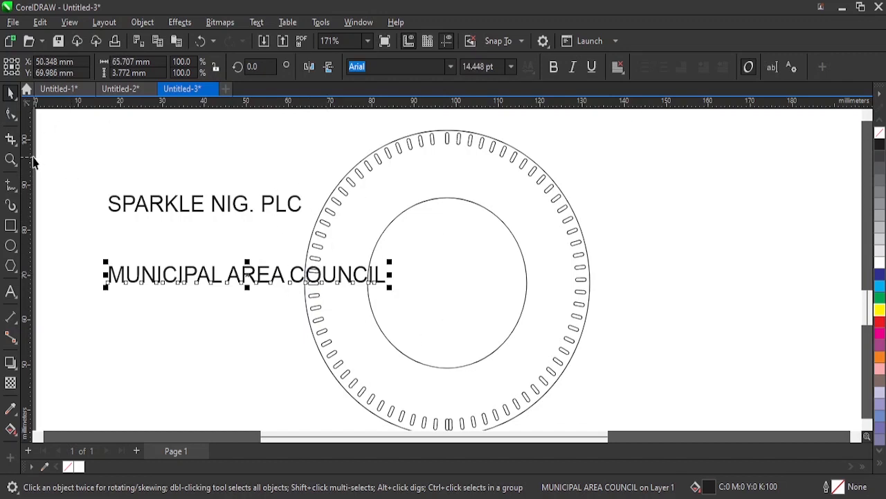
{"action": "left_click", "coordinate": [169, 208]}
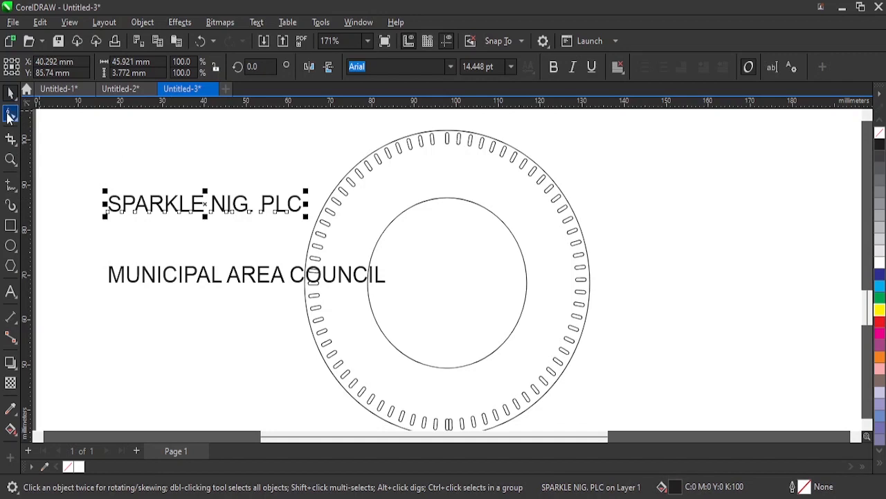
{"action": "left_click", "coordinate": [10, 113]}
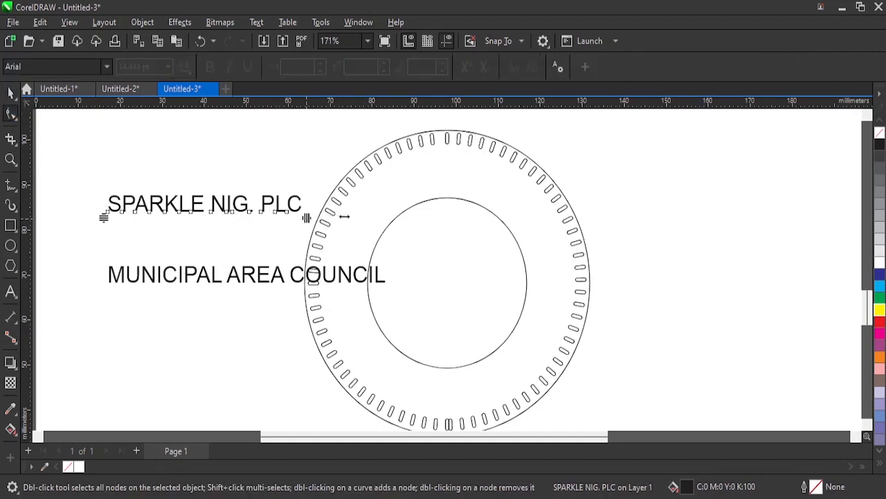
{"action": "left_click_drag", "start_coordinate": [306, 218], "coordinate": [390, 223]}
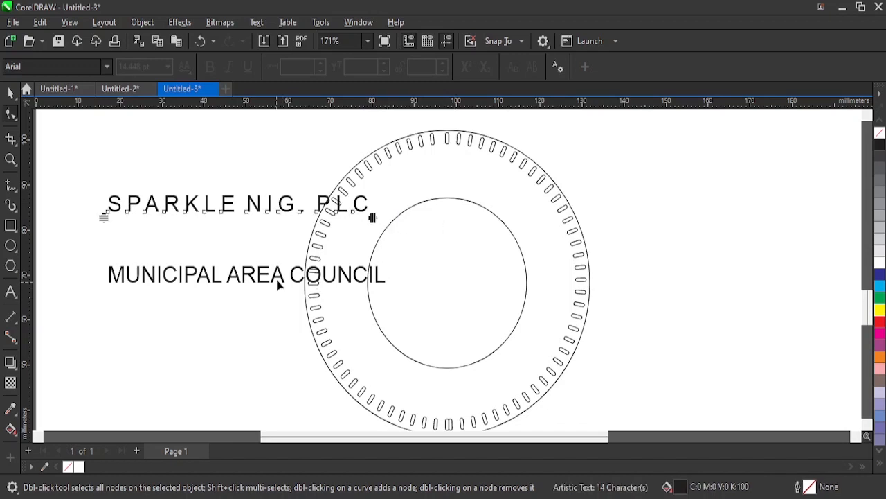
{"action": "left_click", "coordinate": [286, 288]}
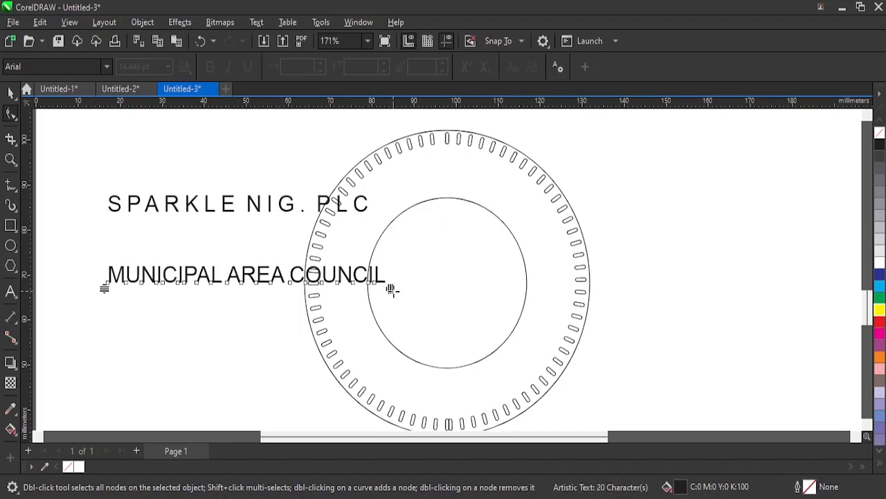
{"action": "left_click_drag", "start_coordinate": [448, 291], "coordinate": [474, 289]}
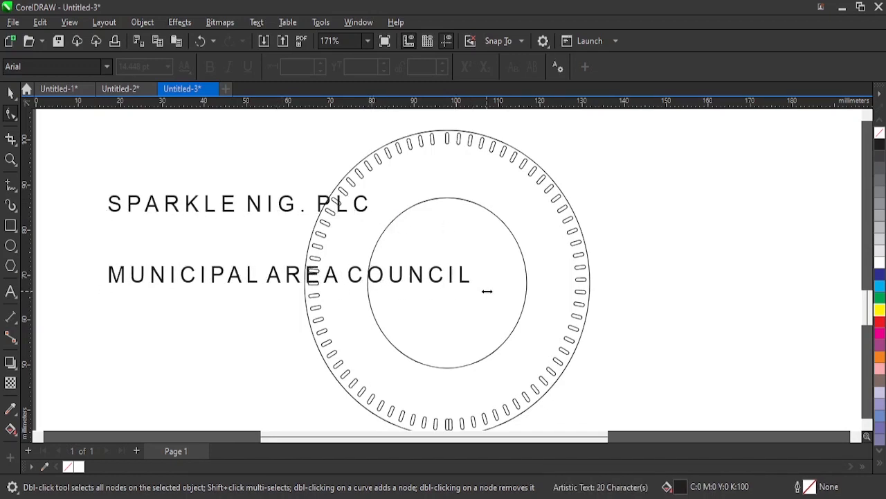
{"action": "key", "text": "space"}
Fit the "SPARKLE NIG. PLC" text to the path of the inner circle
{"action": "left_click", "coordinate": [193, 207]}
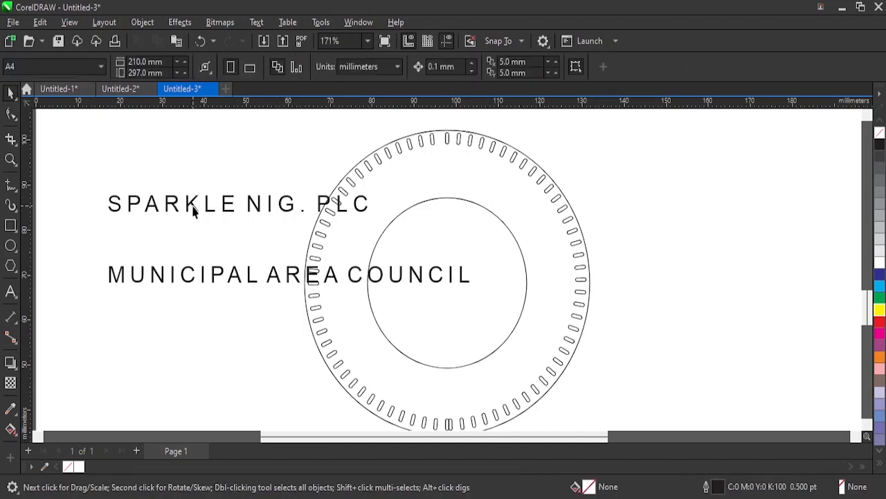
{"action": "left_click", "coordinate": [196, 206]}
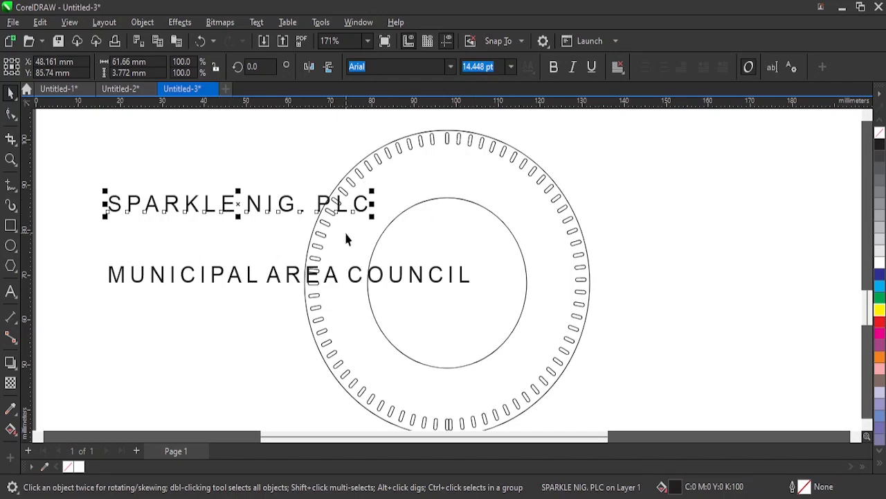
{"action": "left_click", "coordinate": [475, 219], "text": "shift"}
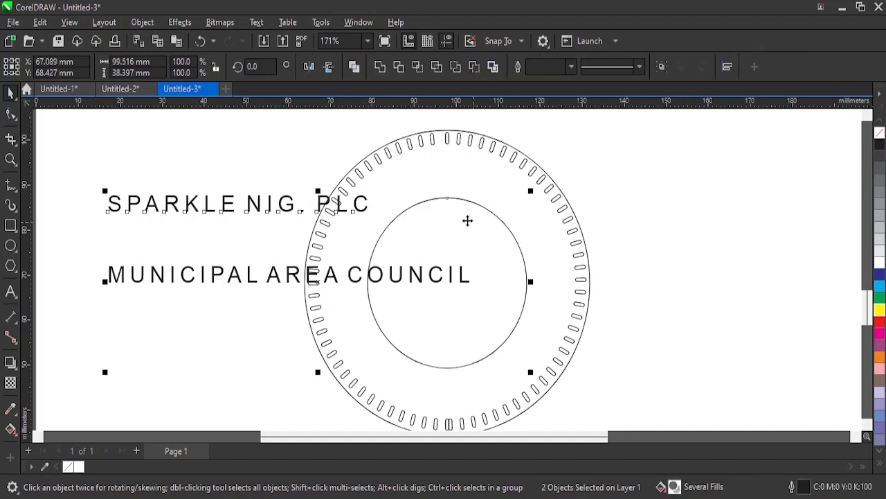
{"action": "left_click", "coordinate": [256, 22]}
{"action": "left_click", "coordinate": [290, 212]}
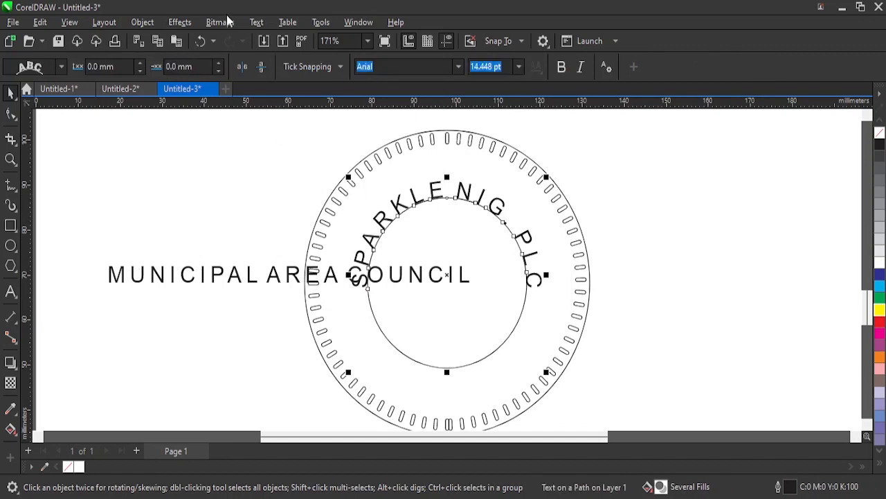
Set the distance of "SPARKLE NIG. PLC" from its circular path to 5.5 mm
{"action": "left_click", "coordinate": [139, 63]}
{"action": "left_click", "coordinate": [139, 63]}
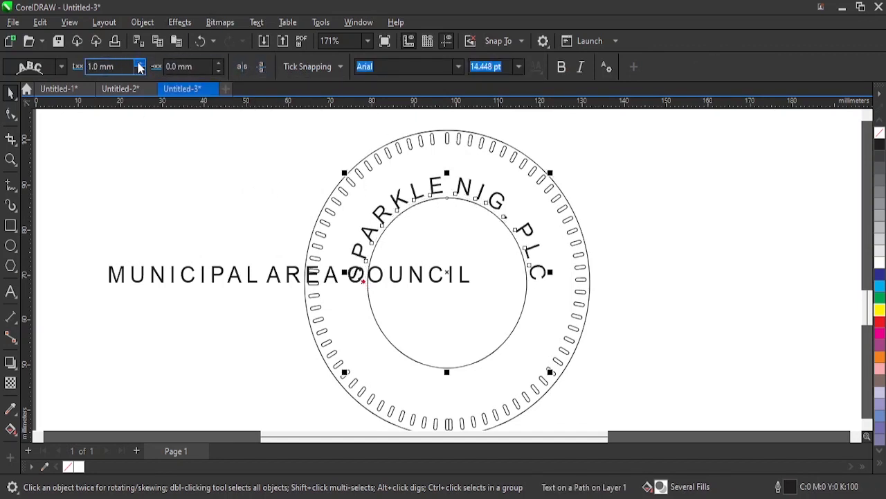
{"action": "left_click", "coordinate": [139, 63]}
{"action": "left_click", "coordinate": [139, 63]}
{"action": "left_click", "coordinate": [139, 63]}
{"action": "left_click", "coordinate": [140, 63]}
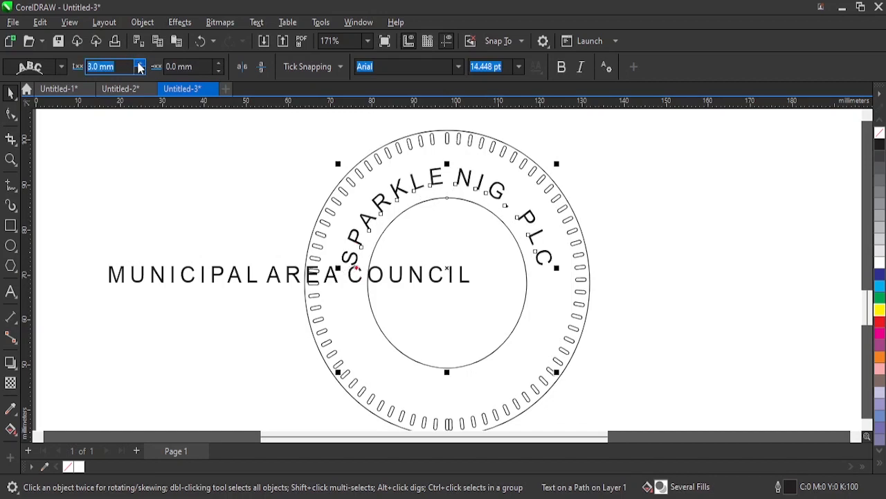
{"action": "left_click", "coordinate": [140, 63]}
{"action": "left_click", "coordinate": [139, 63]}
{"action": "left_click", "coordinate": [140, 63]}
{"action": "left_click", "coordinate": [139, 63]}
{"action": "left_click", "coordinate": [139, 63]}
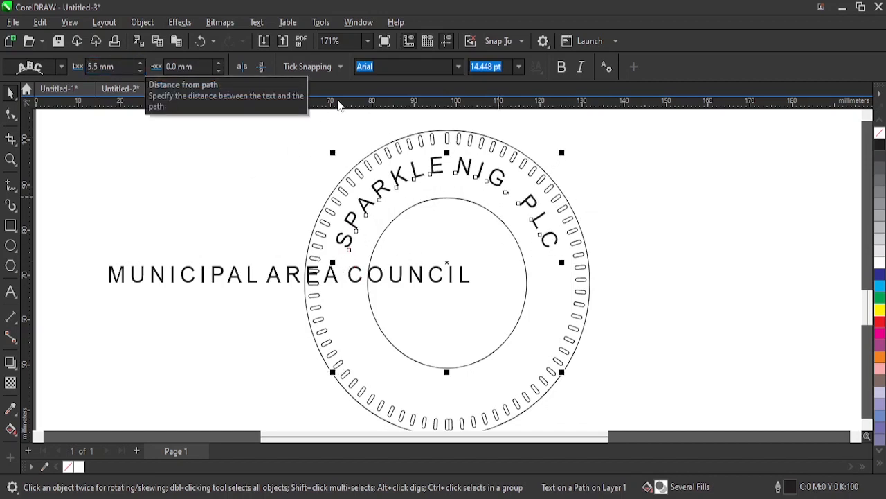
Break the curved "SPARKLE NIG. PLC" text apart from the inner circle
{"action": "left_click", "coordinate": [142, 22]}
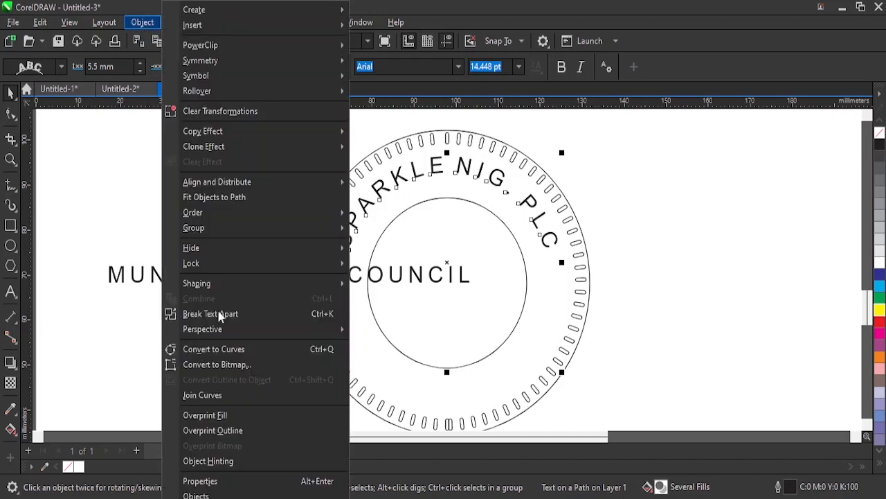
{"action": "left_click", "coordinate": [280, 315]}
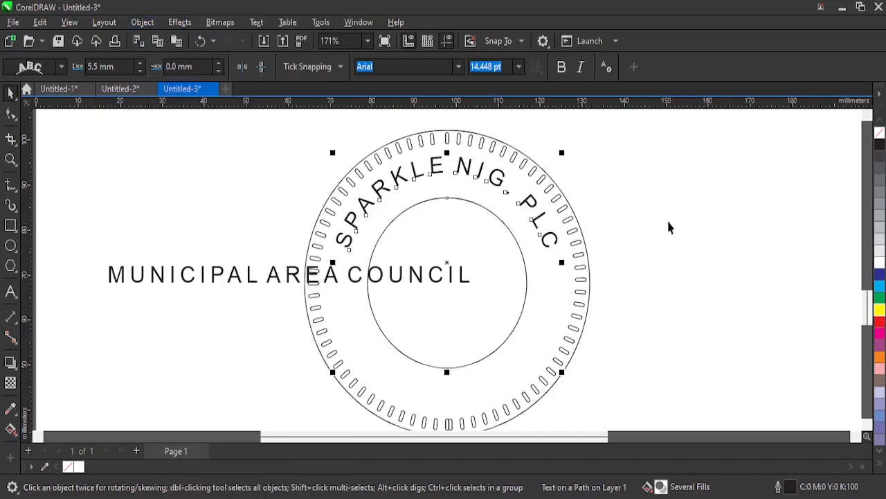
{"action": "left_click", "coordinate": [440, 264]}
Fit the "MUNICIPAL AREA COUNCIL" text to the path of the inner circle
{"action": "left_click", "coordinate": [351, 280]}
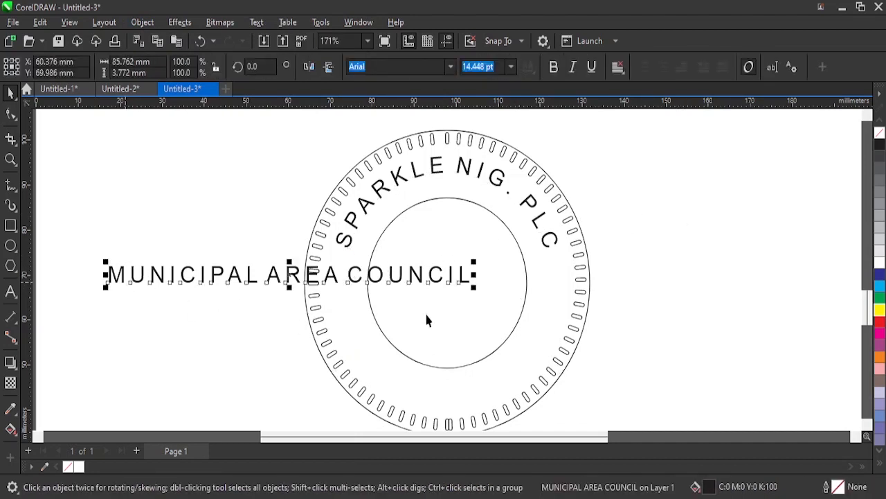
{"action": "left_click", "coordinate": [494, 256], "text": "shift"}
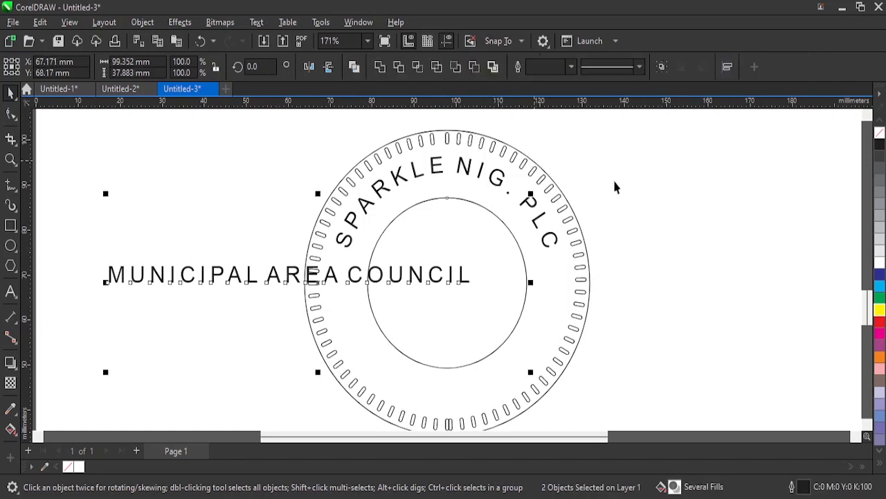
{"action": "left_click", "coordinate": [257, 24]}
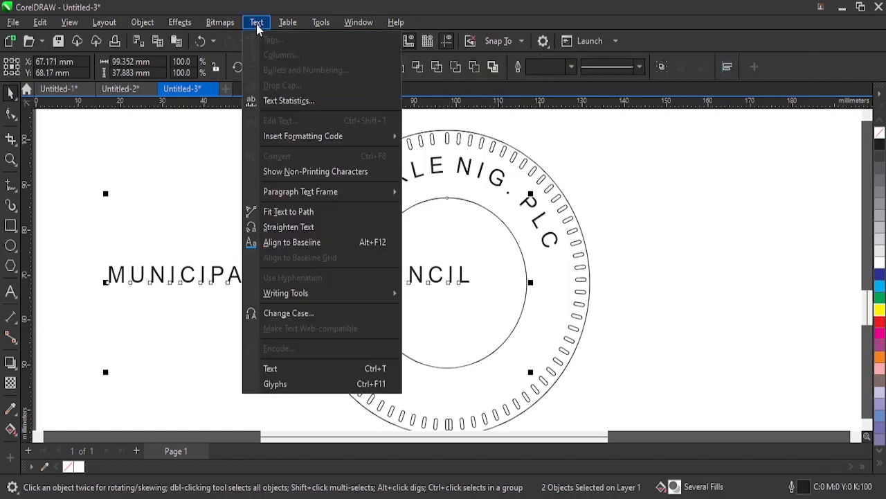
{"action": "left_click", "coordinate": [288, 211]}
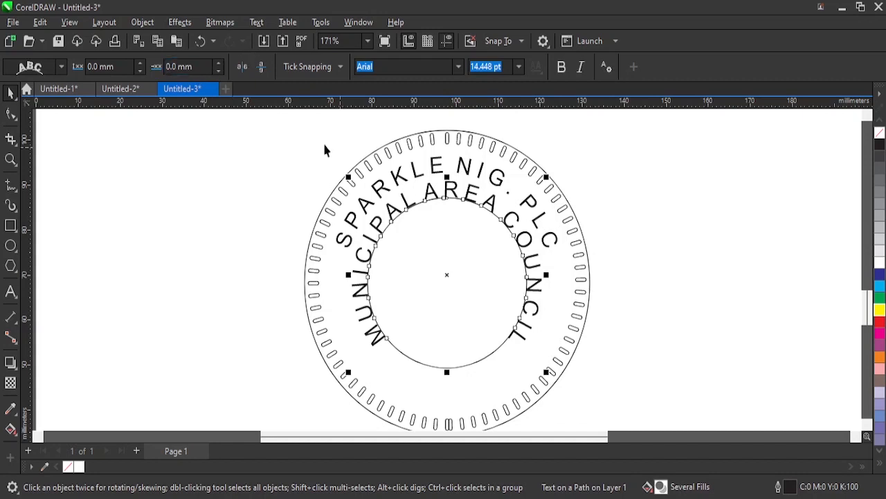
Mirror "MUNICIPAL AREA COUNCIL" horizontally and vertically on its path, with an 87.5 mm offset and 8.5 mm distance from the path
{"action": "left_click", "coordinate": [242, 66]}
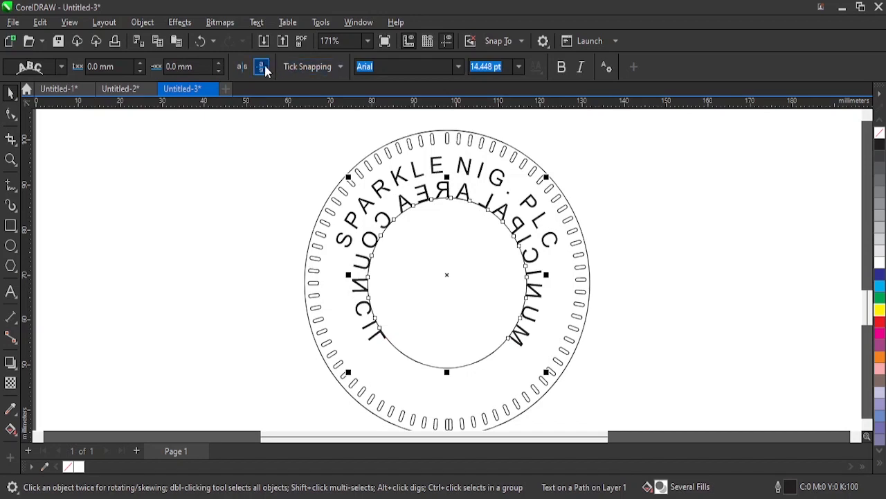
{"action": "left_click", "coordinate": [264, 67]}
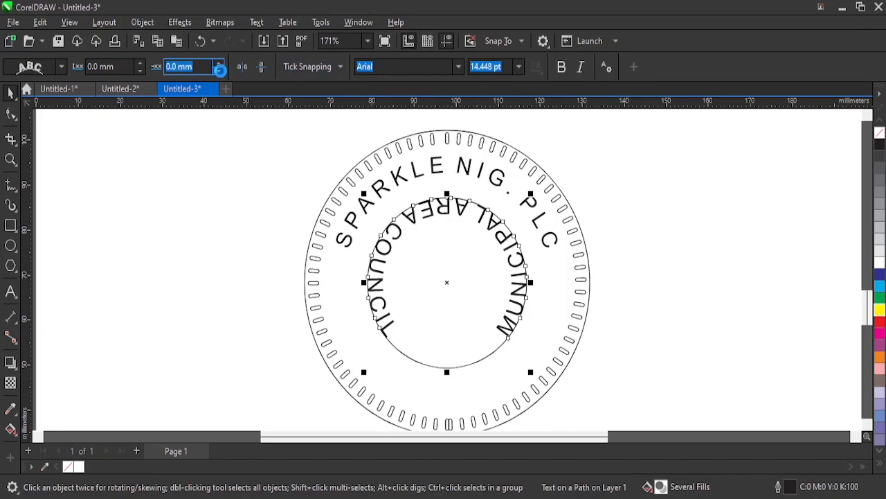
{"action": "left_click", "coordinate": [219, 70]}
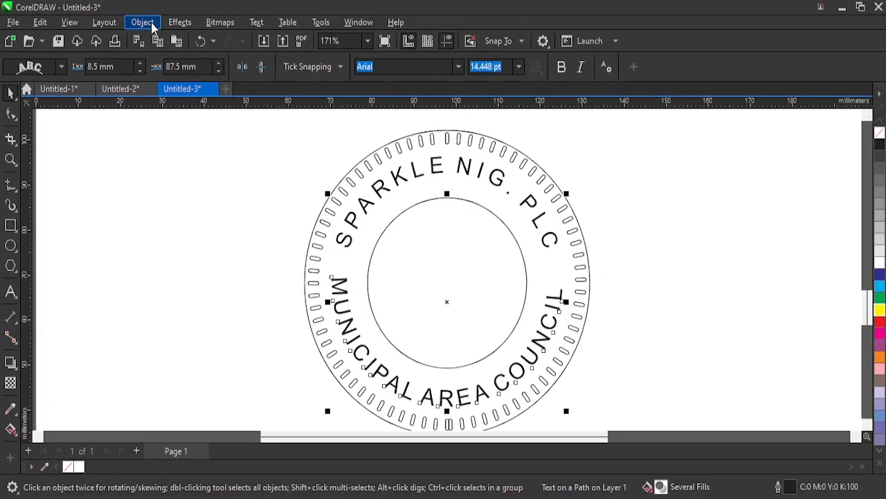
Break the curved "MUNICIPAL AREA COUNCIL" text apart from the inner circle and clear the selection
{"action": "left_click", "coordinate": [142, 22]}
{"action": "left_click", "coordinate": [220, 316]}
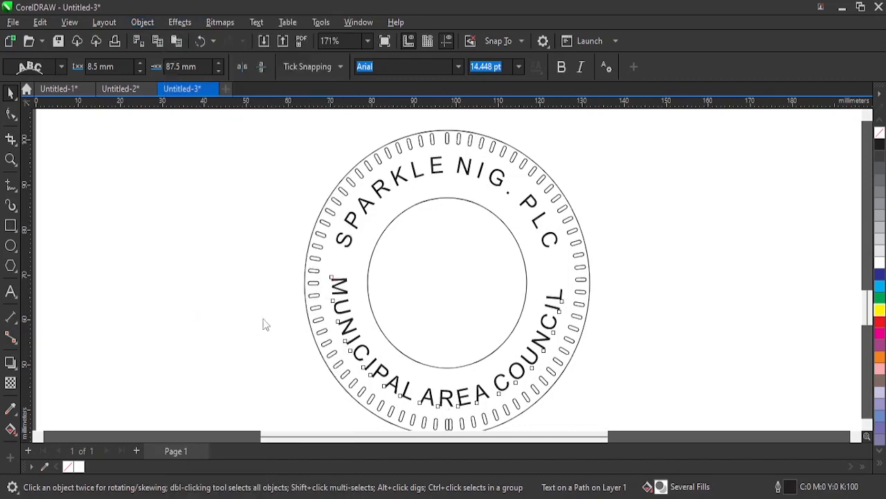
{"action": "left_click", "coordinate": [660, 237]}
{"action": "left_click", "coordinate": [606, 272]}
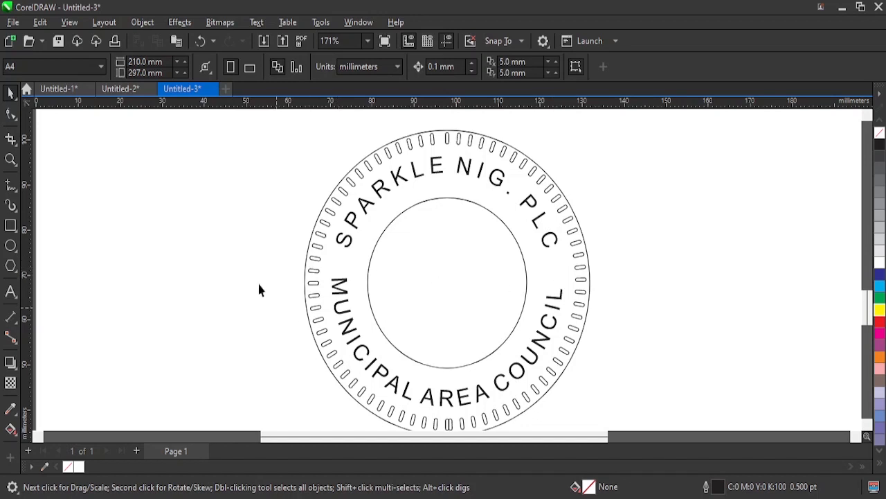
Add an asterisk in Arial between the starts of the two curved texts and scale it to about 23 pt
{"action": "left_click", "coordinate": [10, 294]}
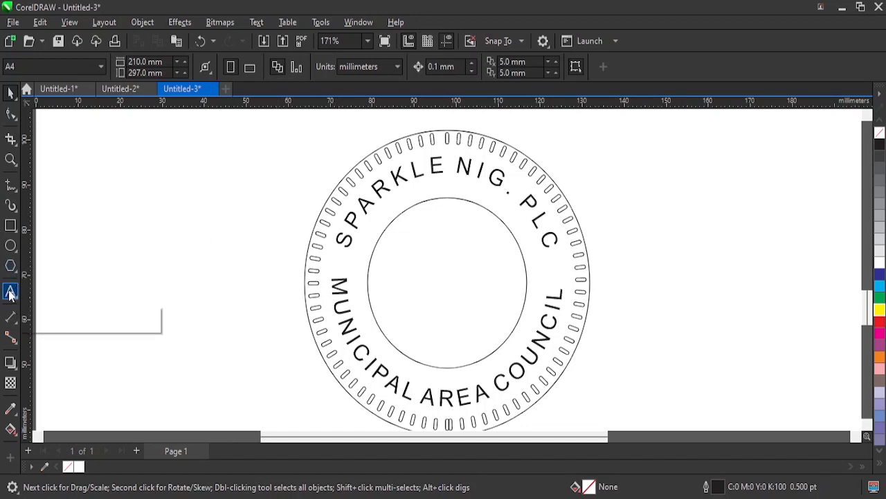
{"action": "left_click", "coordinate": [212, 271]}
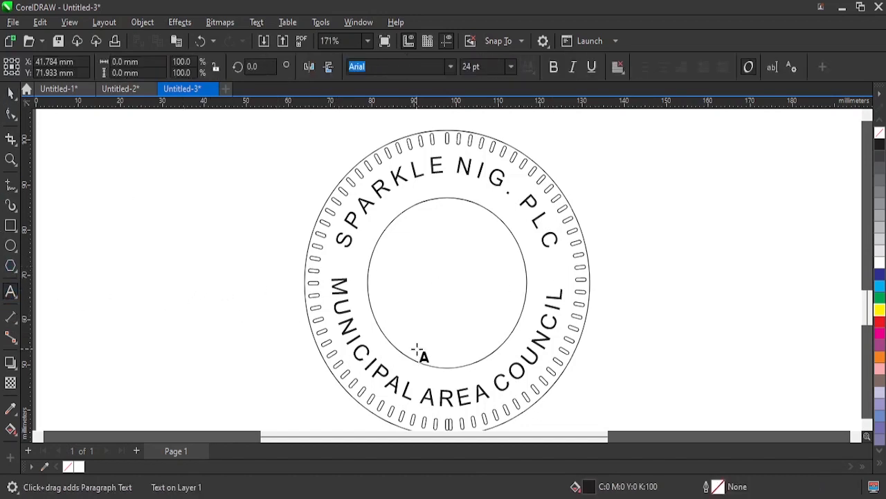
{"action": "type", "text": "*"}
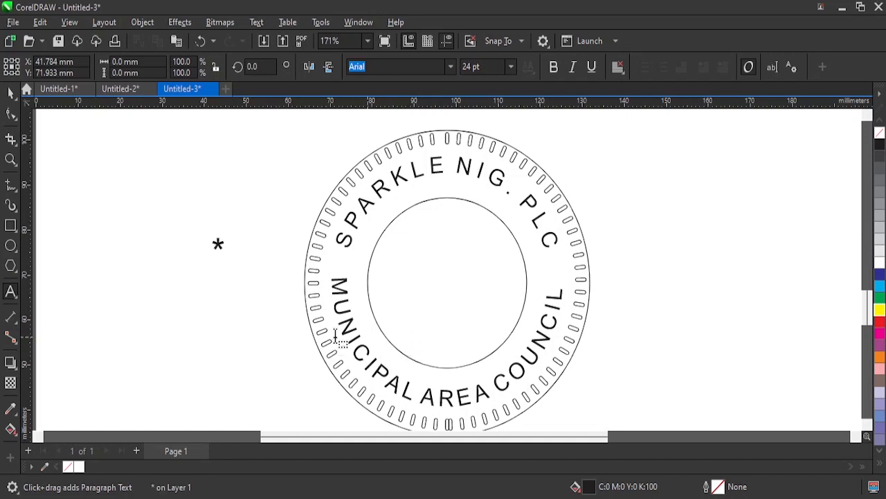
{"action": "key", "text": "ctrl+space"}
{"action": "left_click_drag", "start_coordinate": [215, 244], "coordinate": [336, 263]}
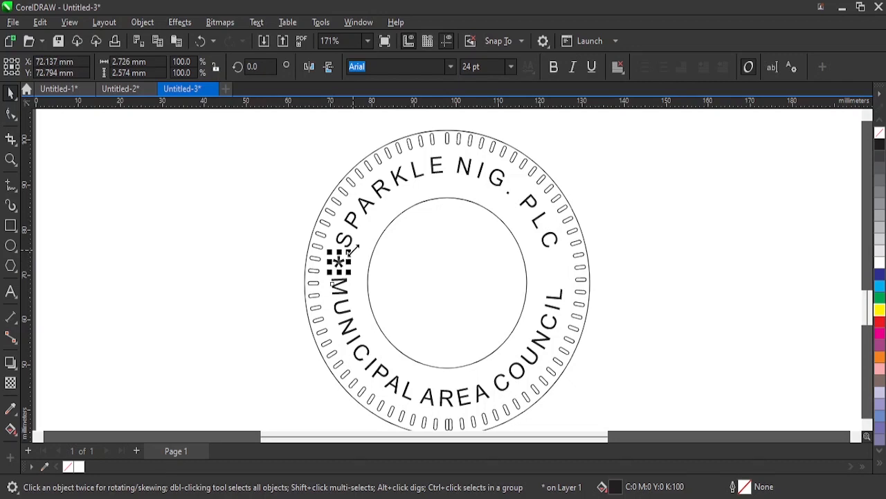
{"action": "left_click_drag", "start_coordinate": [349, 247], "coordinate": [349, 245]}
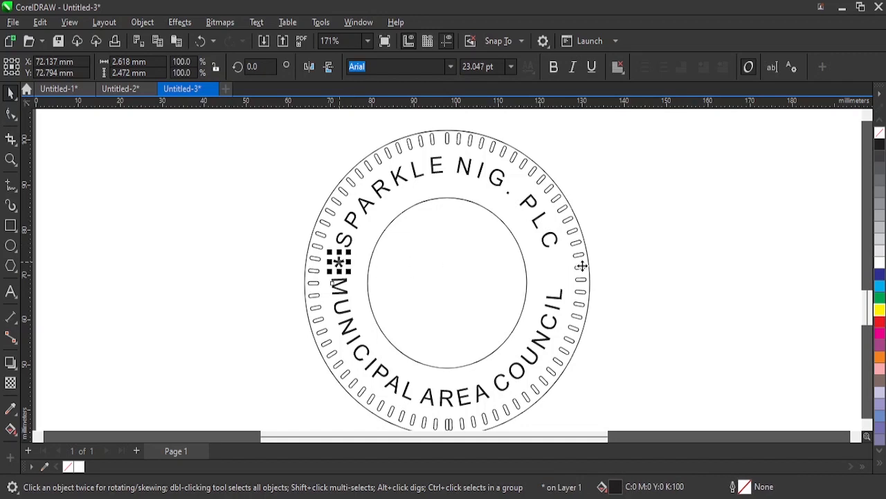
Copy the asterisk horizontally across the ring, between the ends of "SPARKLE NIG. PLC" and "MUNICIPAL AREA COUNCIL"
{"action": "left_click_drag", "start_coordinate": [583, 266], "coordinate": [554, 275]}
{"action": "right_click", "coordinate": [554, 275]}
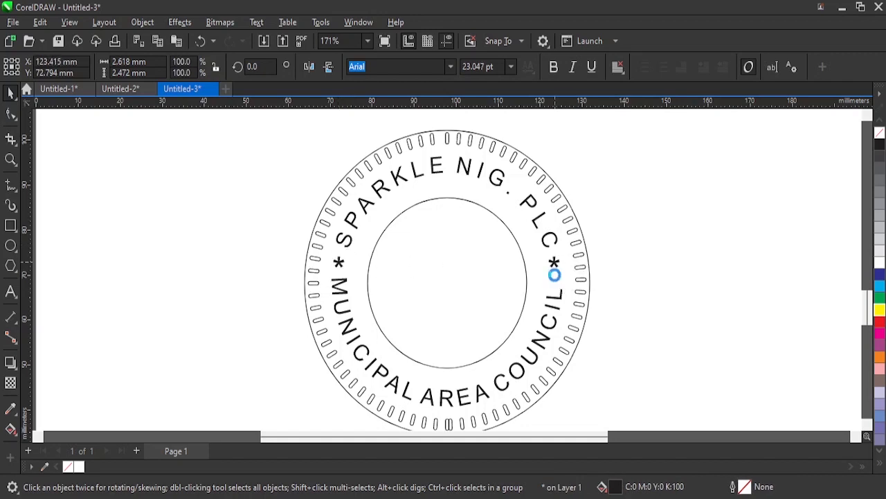
{"action": "left_click", "coordinate": [636, 259]}
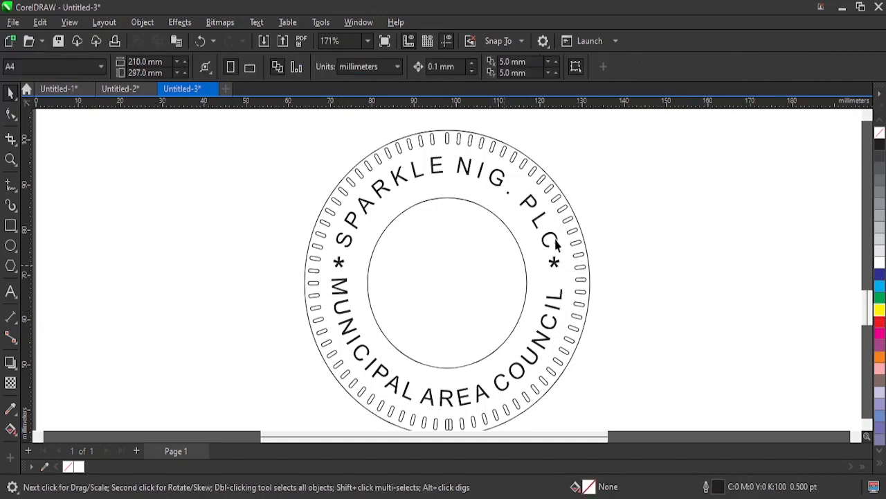
Enlarge the inner circle about its center to a diameter of about 41.8 mm
{"action": "left_click", "coordinate": [473, 229]}
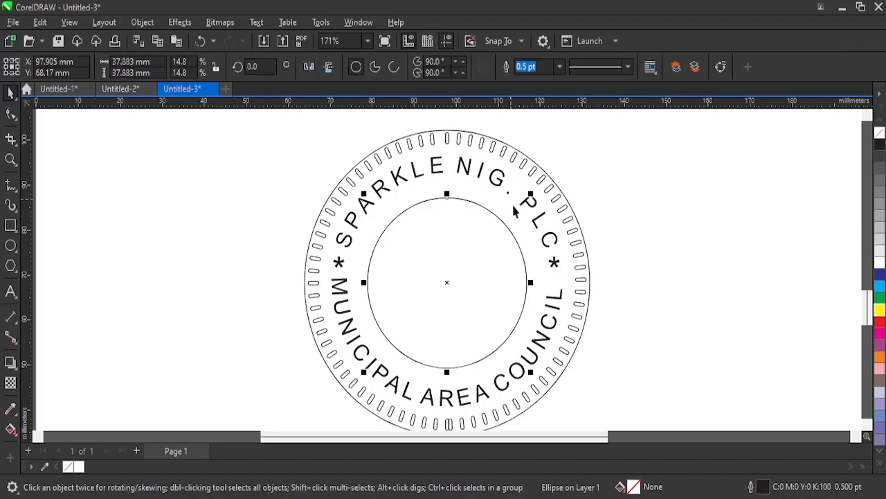
{"action": "left_click_drag", "start_coordinate": [530, 195], "coordinate": [539, 185]}
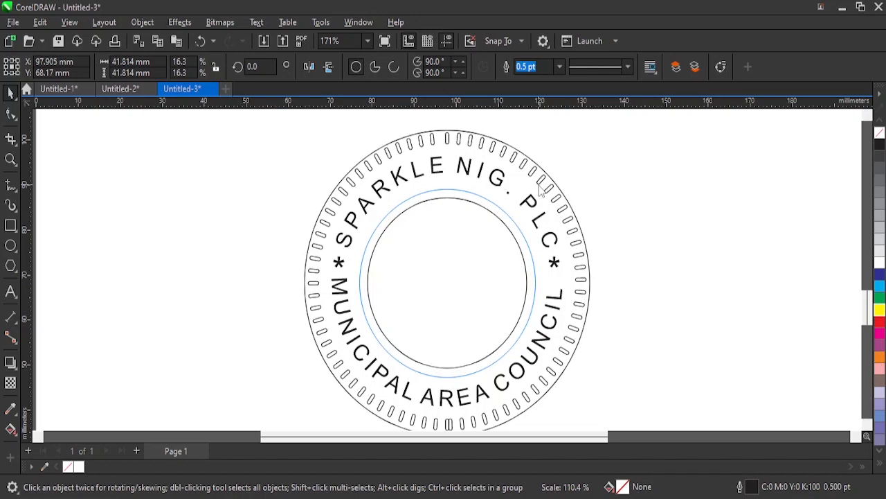
Duplicate the outer circle concentrically at a diameter of about 70.2 mm and combine the two outer circles into one curve
{"action": "left_click", "coordinate": [572, 211]}
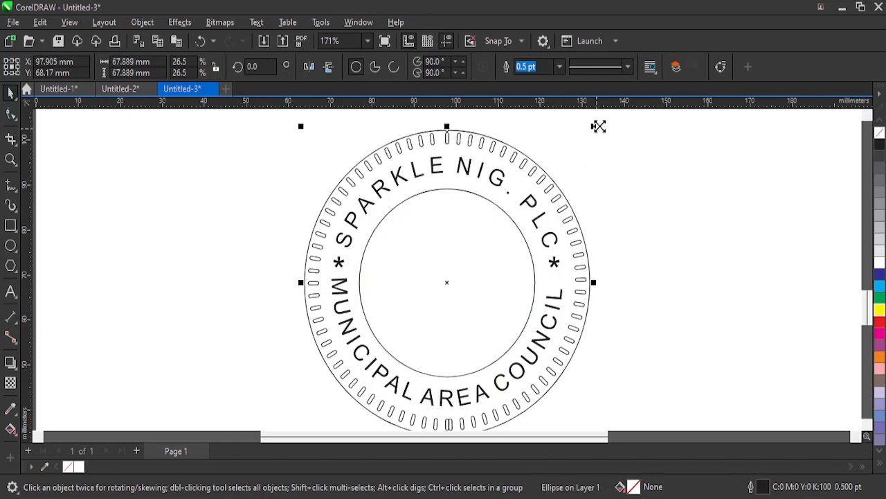
{"action": "left_click_drag", "start_coordinate": [598, 126], "coordinate": [605, 126]}
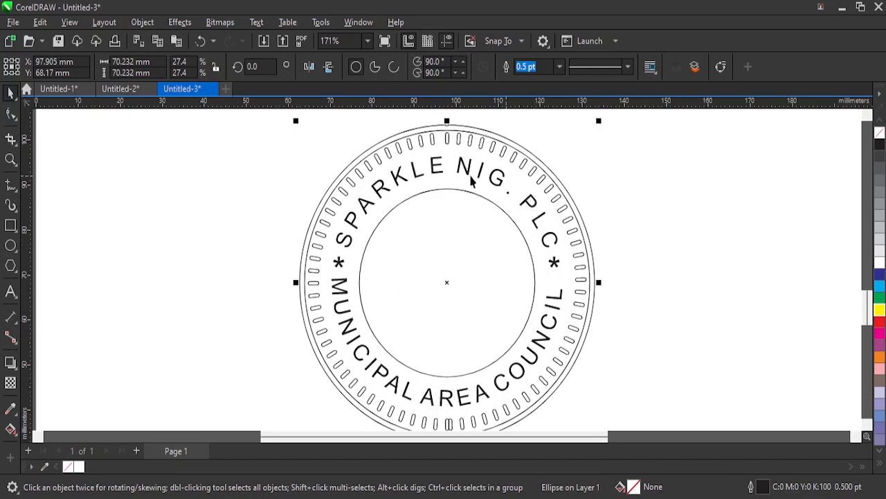
{"action": "left_click", "coordinate": [441, 132], "text": "shift"}
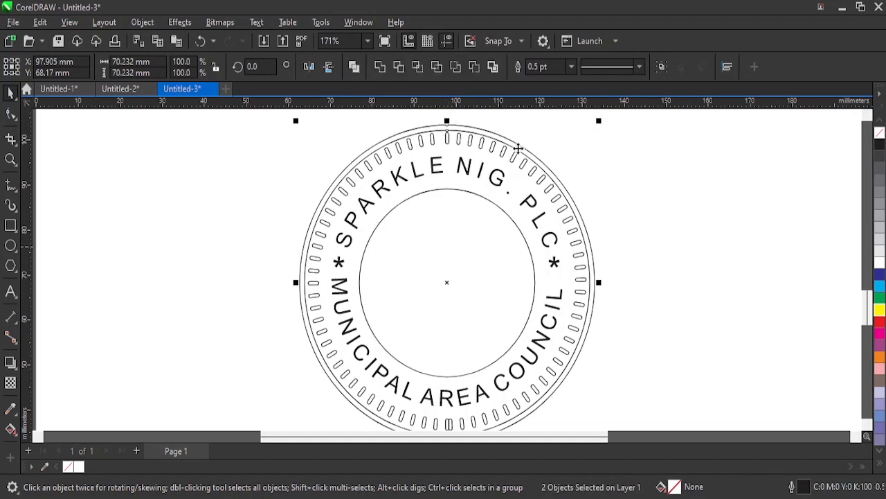
{"action": "left_click", "coordinate": [354, 66]}
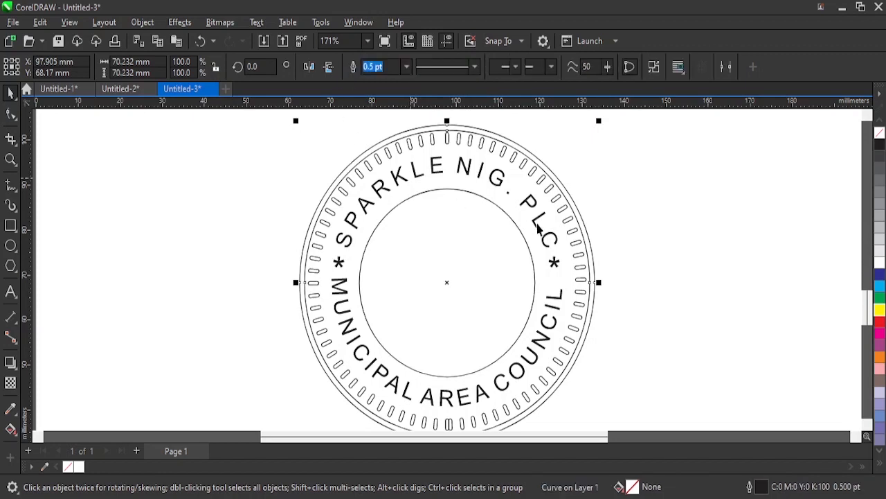
{"action": "left_click", "coordinate": [649, 206]}
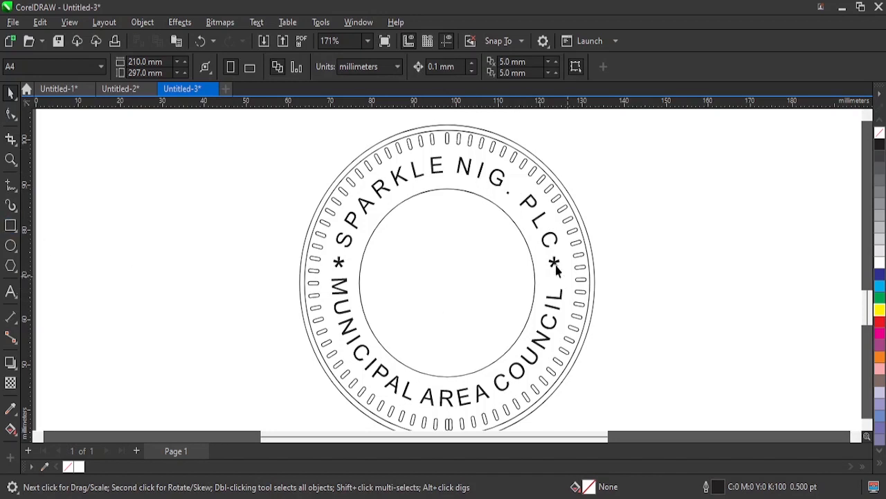
Copy the curved "SPARKLE NIG. PLC" text, straighten the copy and move it across the middle of the seal
{"action": "left_click", "coordinate": [501, 182]}
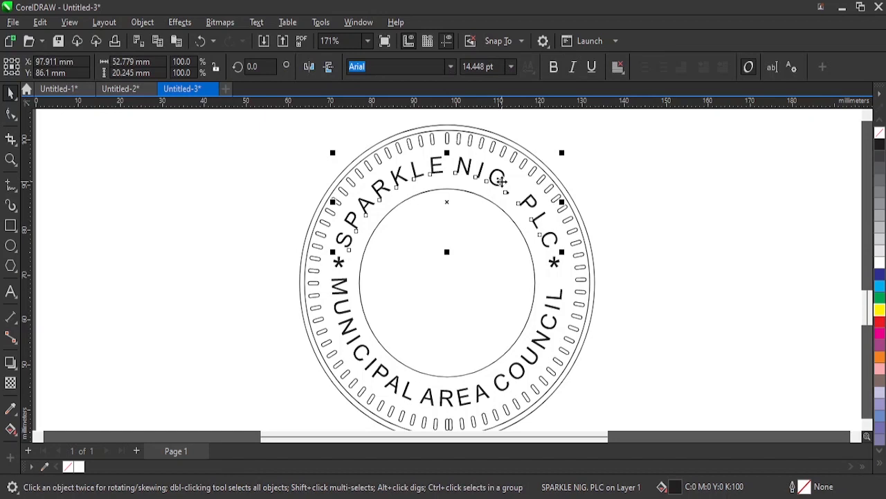
{"action": "left_click", "coordinate": [502, 182]}
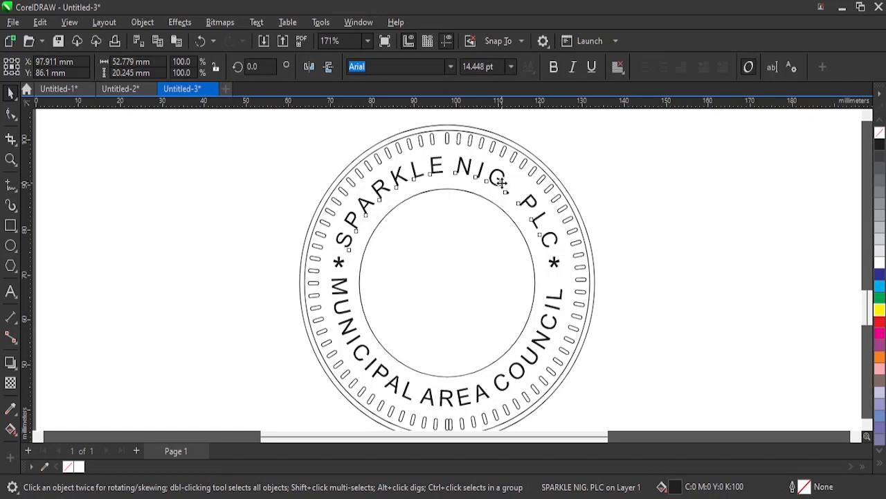
{"action": "left_click_drag", "start_coordinate": [501, 183], "coordinate": [265, 280]}
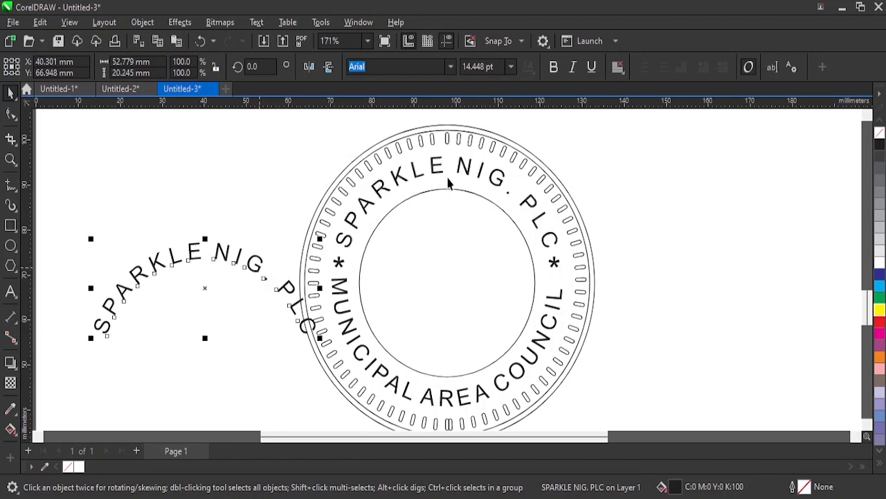
{"action": "left_click", "coordinate": [259, 26]}
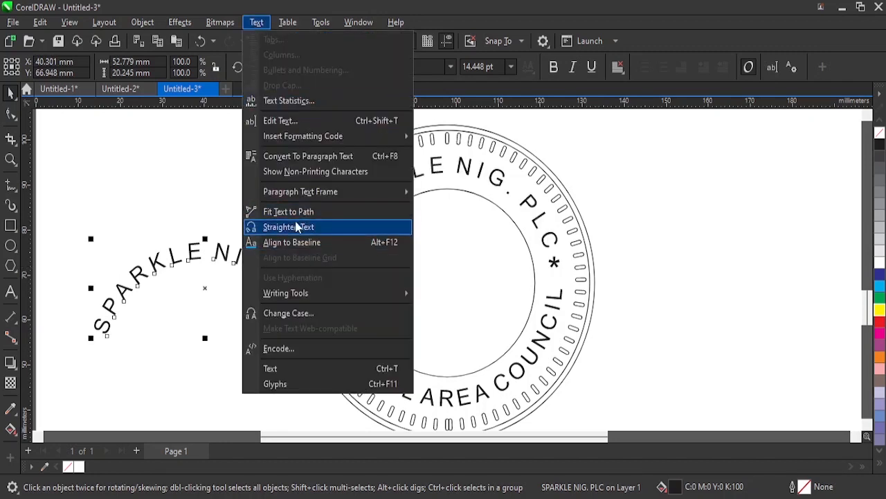
{"action": "left_click", "coordinate": [288, 227]}
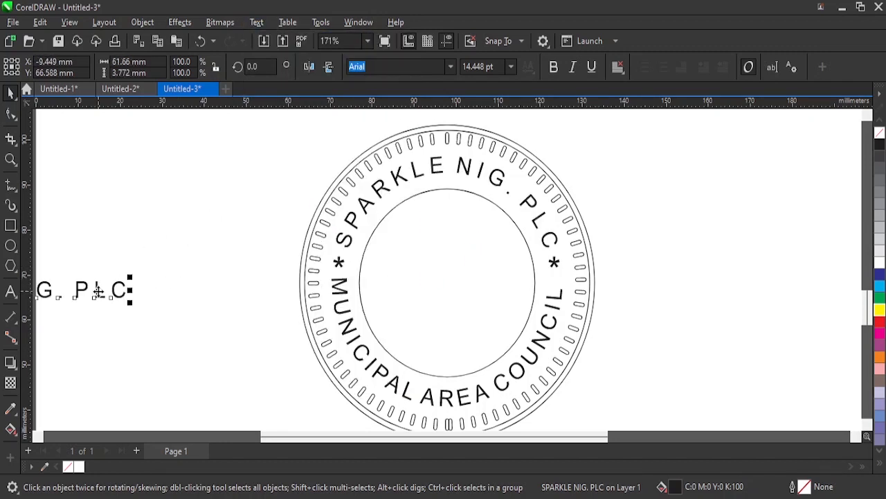
{"action": "left_click_drag", "start_coordinate": [96, 290], "coordinate": [469, 280]}
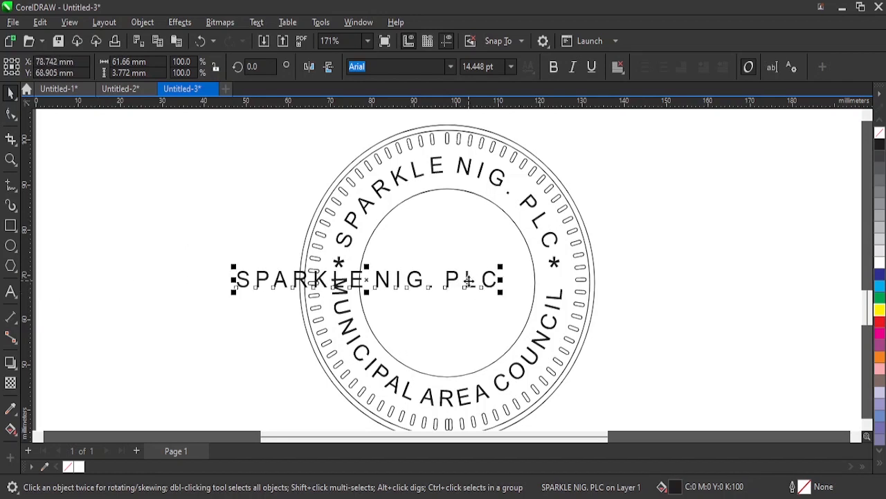
Replace the straightened copy's text with the four centre-aligned lines "UNDER", "THE AUTHORITY", "OF" and "NIMC 2023"
{"action": "double_click", "coordinate": [468, 279]}
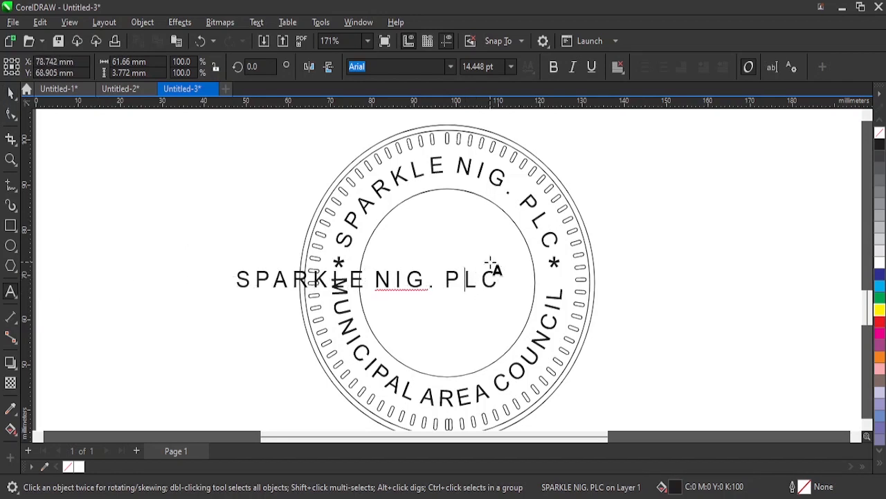
{"action": "key", "text": "ctrl+a"}
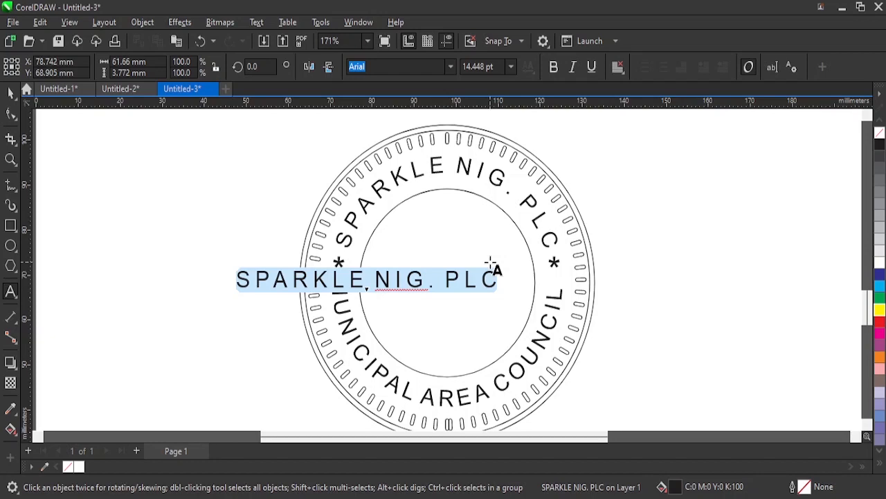
{"action": "type", "text": "UNDER"}
{"action": "key", "text": "Return"}
{"action": "type", "text": "THE AUTHORITY"}
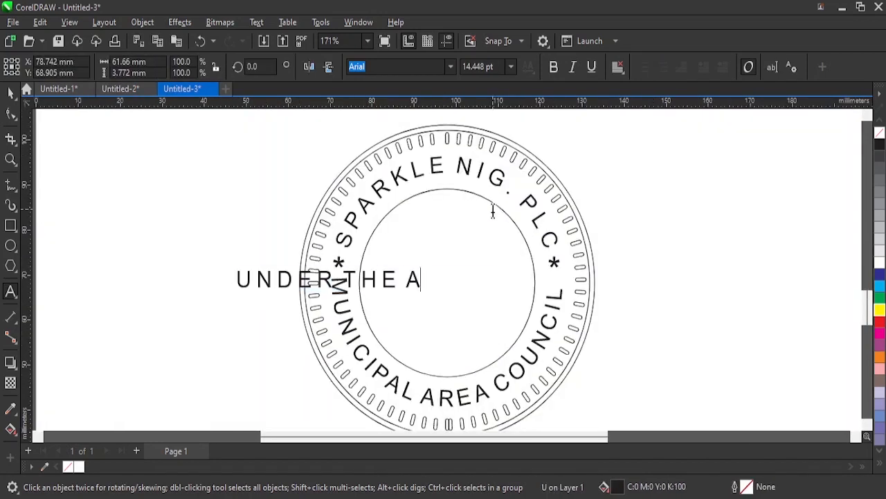
{"action": "key", "text": "Return"}
{"action": "type", "text": "OF"}
{"action": "key", "text": "Return"}
{"action": "type", "text": "NIMC 2023"}
{"action": "key", "text": "ctrl+e"}
{"action": "key", "text": "ctrl+space"}
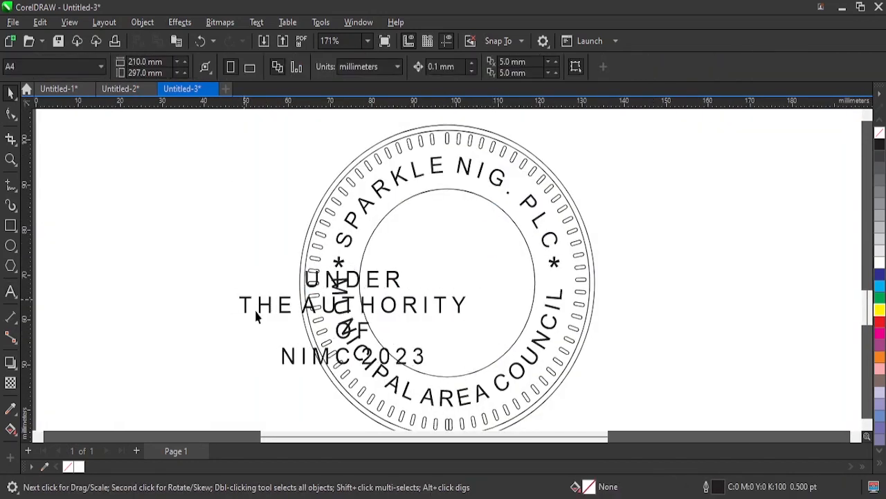
Center the four-line text in the seal, tighten its letter spacing and scale it to about 11.2 pt inside the inner circle
{"action": "left_click", "coordinate": [256, 312]}
{"action": "key", "text": "c"}
{"action": "key", "text": "e"}
{"action": "key", "text": "F10"}
{"action": "key", "text": "space"}
{"action": "left_click_drag", "start_coordinate": [563, 334], "coordinate": [524, 324]}
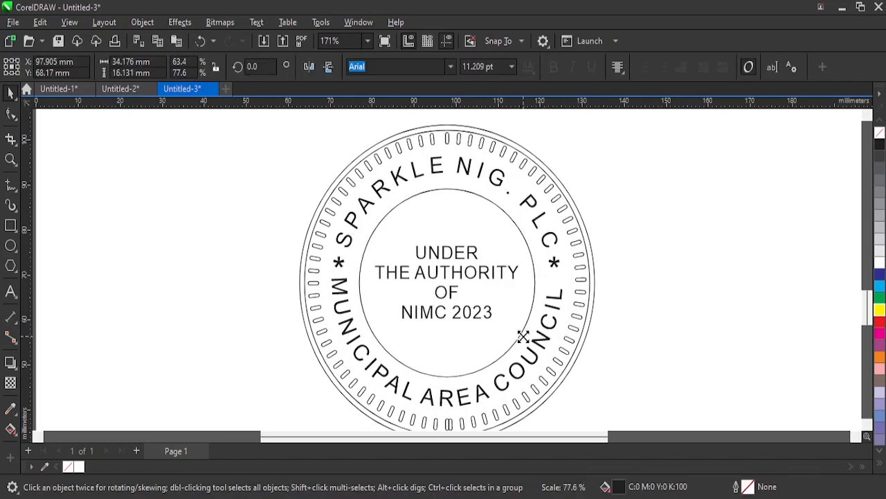
{"action": "left_click", "coordinate": [596, 311]}
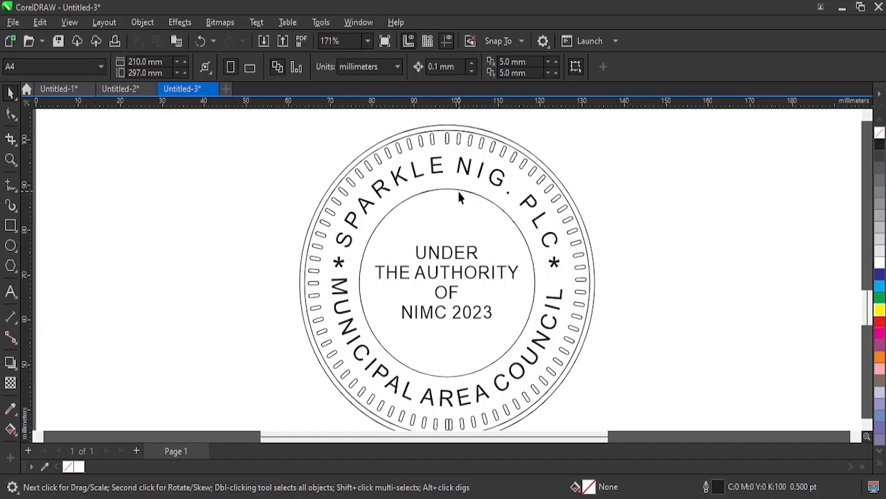
Try a dotted outline on the inner circle, and change its line style to short dashes
{"action": "left_click", "coordinate": [439, 186]}
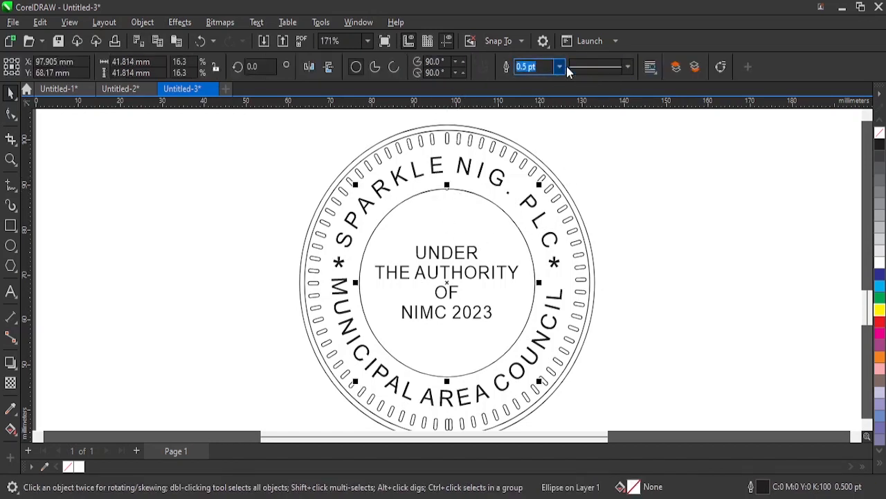
{"action": "left_click", "coordinate": [628, 67]}
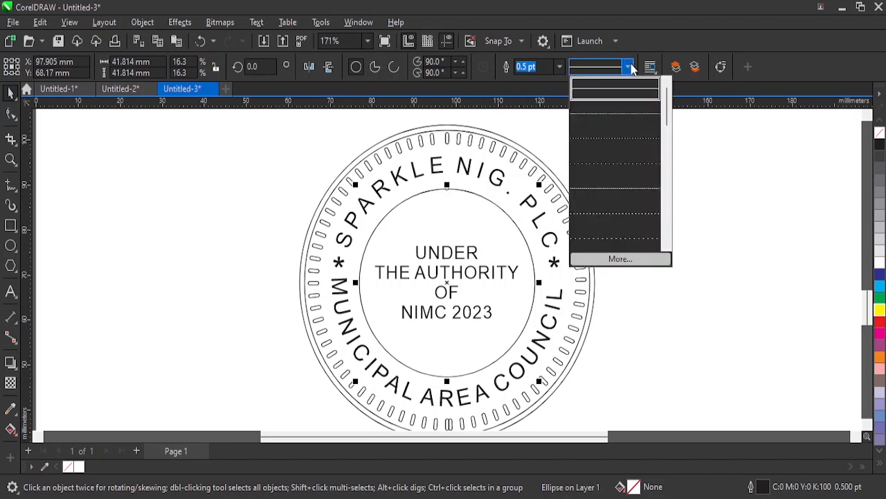
{"action": "left_click", "coordinate": [603, 239]}
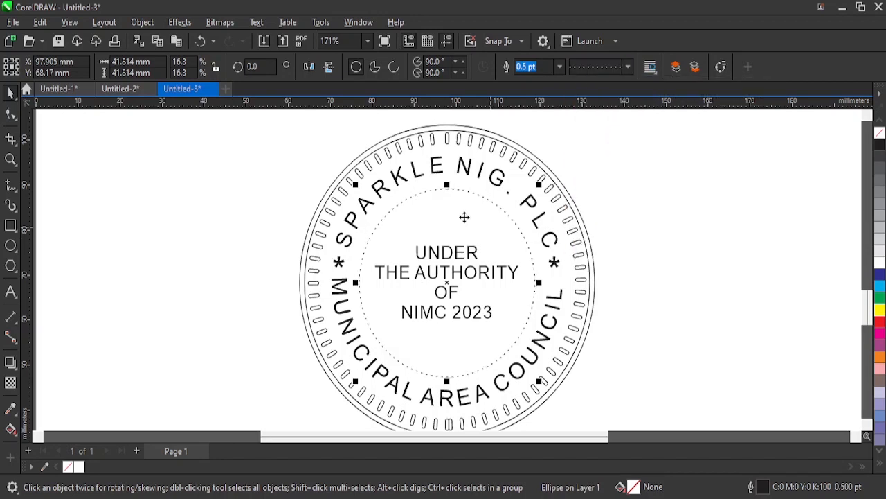
{"action": "left_click", "coordinate": [629, 65]}
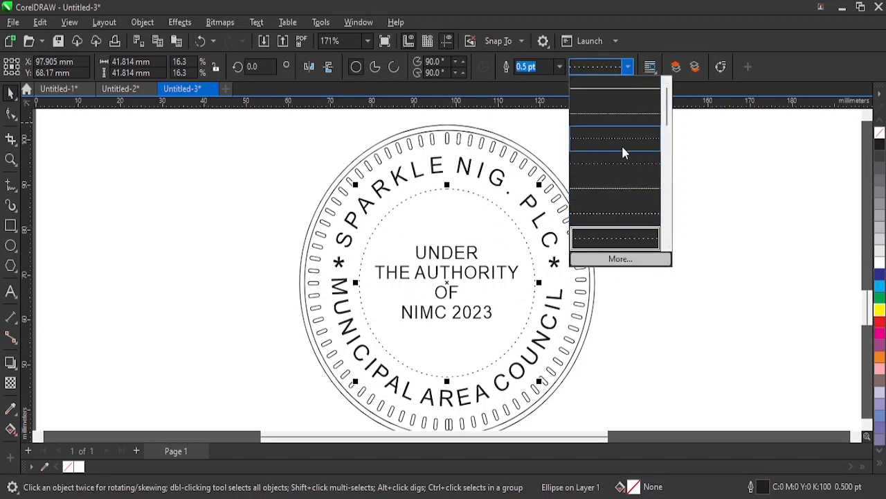
{"action": "left_click", "coordinate": [668, 246]}
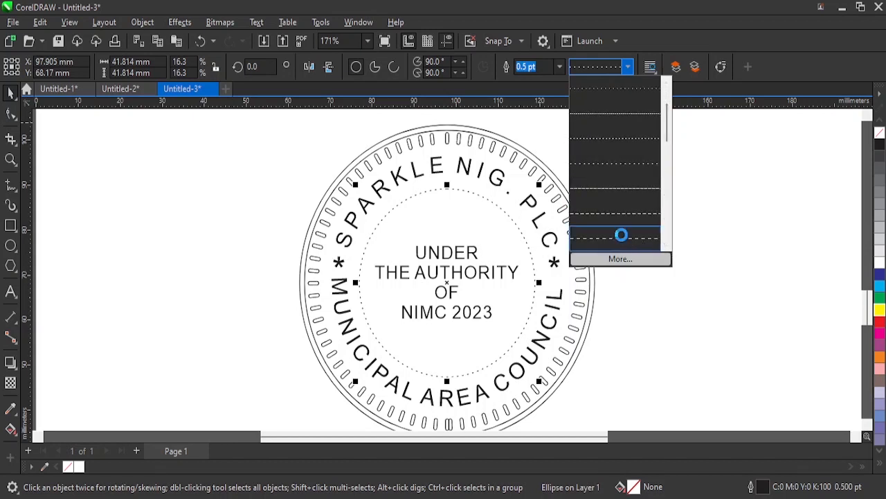
{"action": "left_click", "coordinate": [622, 235]}
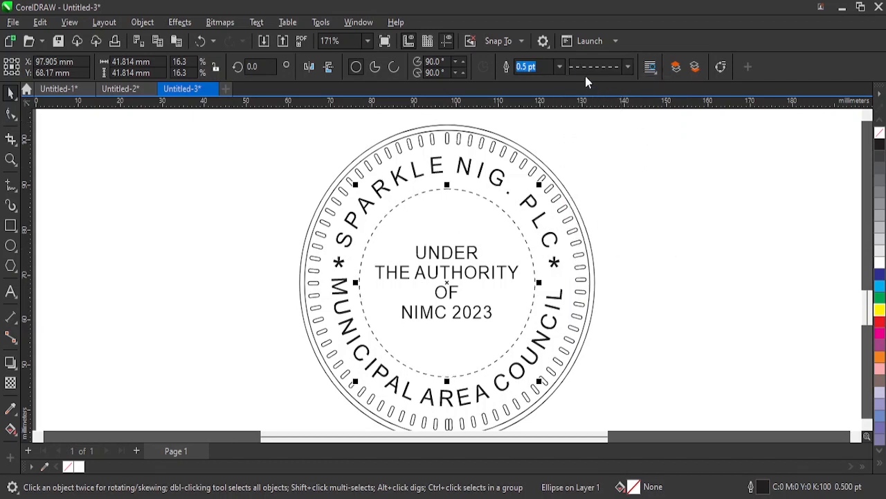
Try a 1.5 pt outline on the dashed inner circle, and set its outline width to 1.0 pt
{"action": "left_click", "coordinate": [558, 67]}
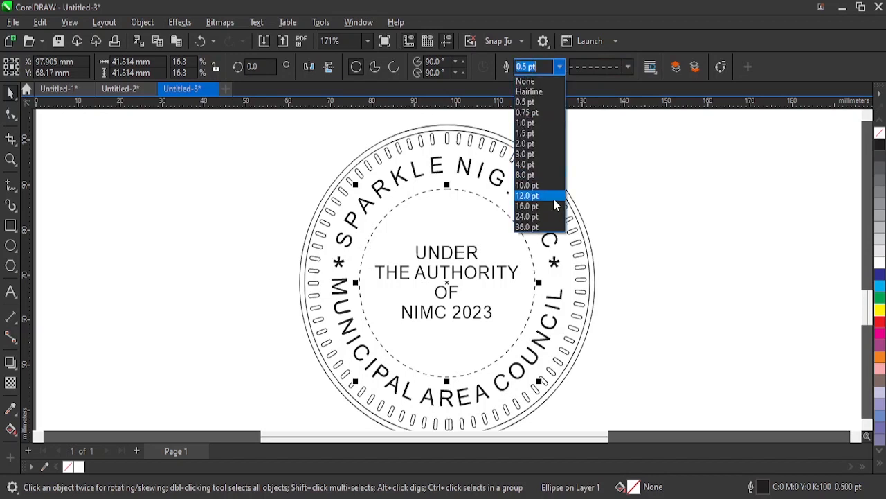
{"action": "left_click", "coordinate": [529, 134]}
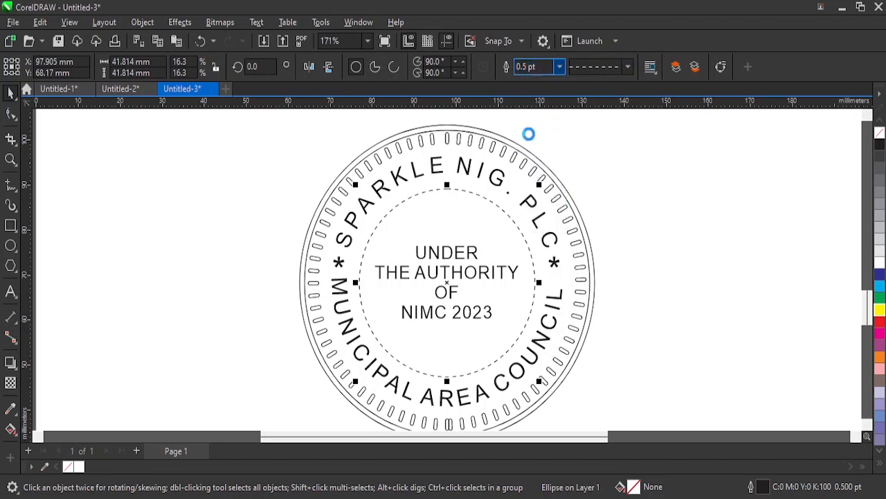
{"action": "left_click", "coordinate": [558, 67]}
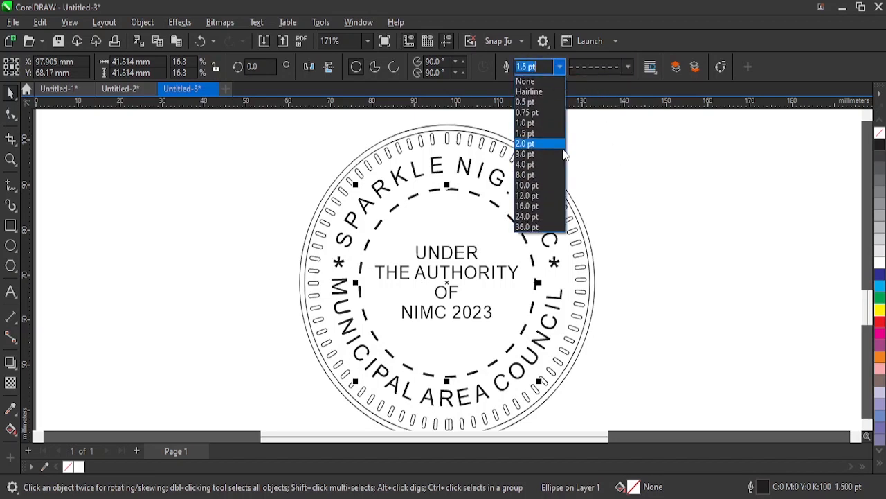
{"action": "left_click", "coordinate": [526, 123]}
{"action": "key", "text": "Tab"}
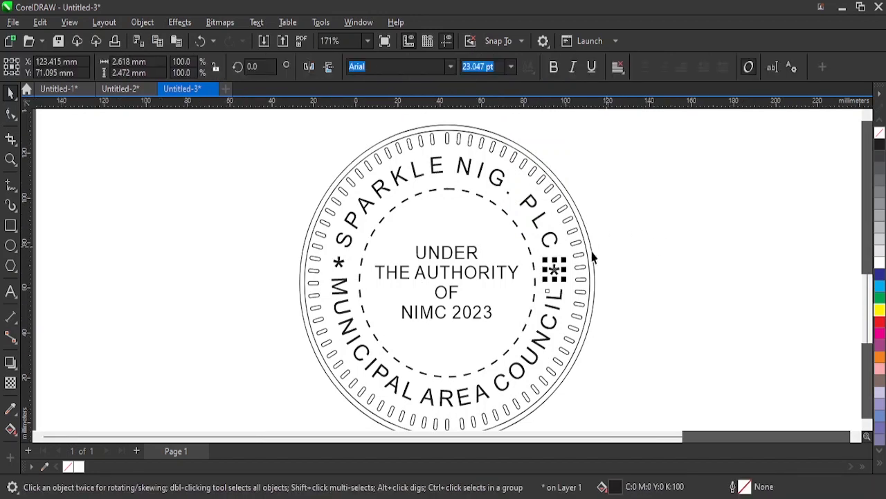
{"action": "scroll", "coordinate": [676, 262], "scroll_direction": "down", "scroll_amount": 2}
{"action": "key", "text": "z"}
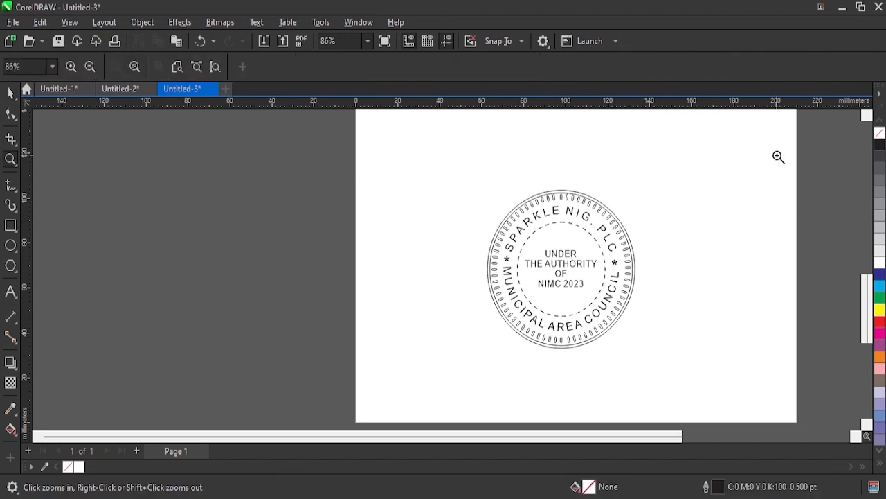
{"action": "left_click_drag", "start_coordinate": [475, 335], "coordinate": [425, 374]}
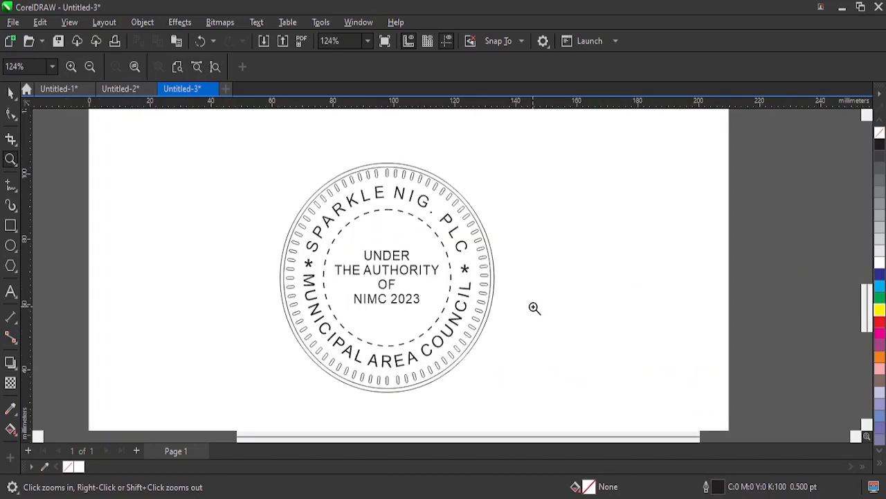
{"action": "key", "text": "space"}
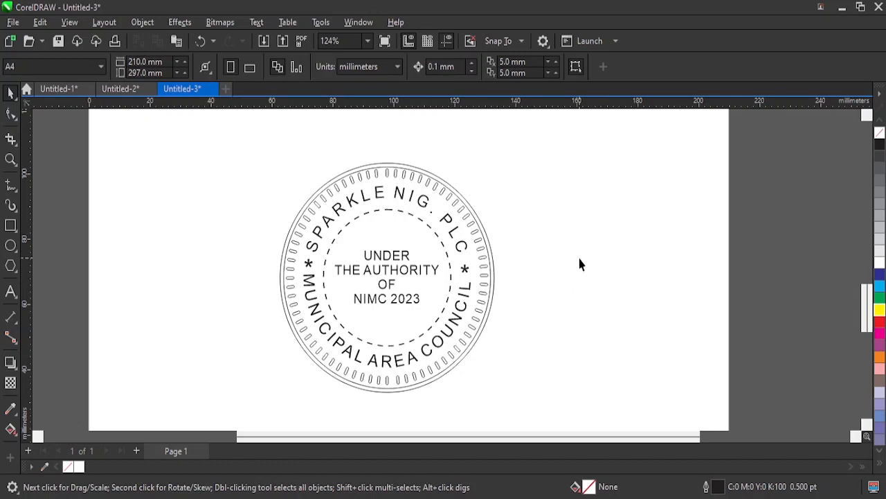
Create a page-sized A4 background rectangle and fill it with a pale cream Chalk tint, C0 M0 Y7 K0
{"action": "scroll", "coordinate": [580, 263], "scroll_direction": "down", "scroll_amount": 2}
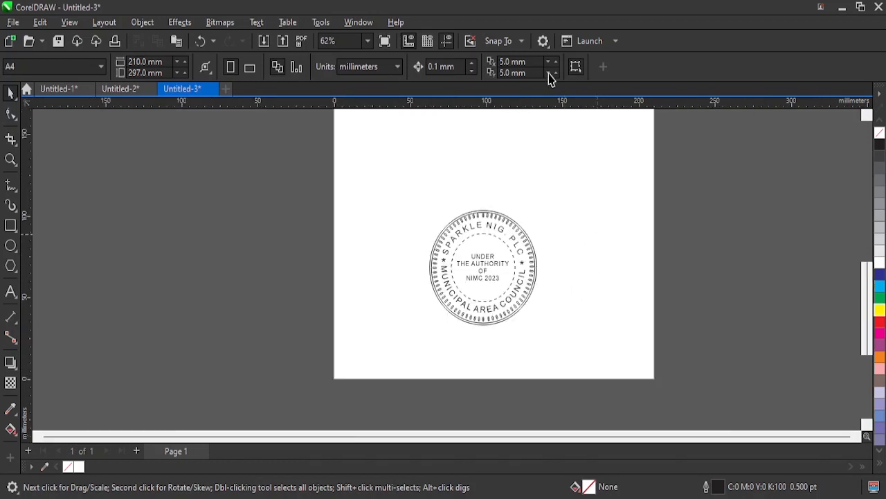
{"action": "double_click", "coordinate": [10, 224]}
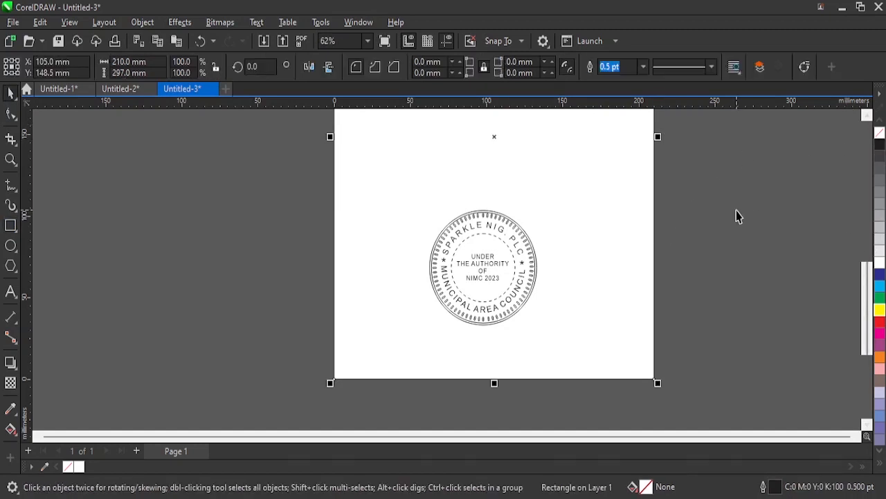
{"action": "key", "text": "shift+F4"}
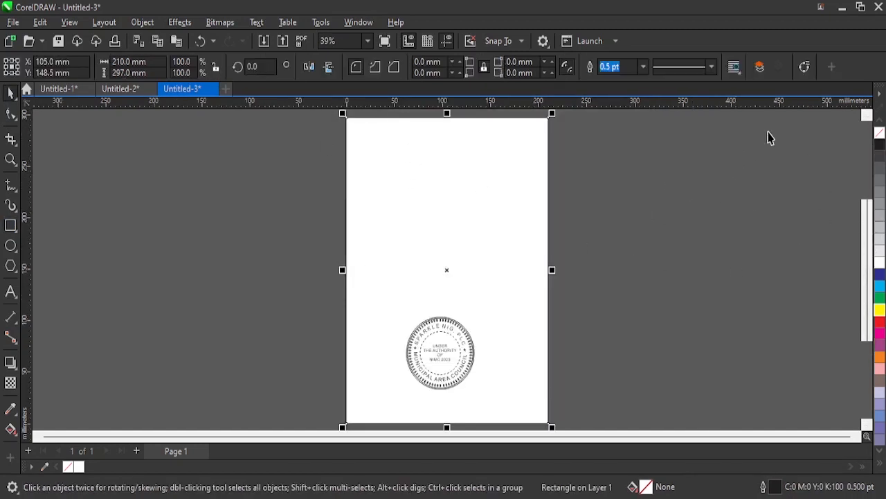
{"action": "left_click", "coordinate": [880, 263]}
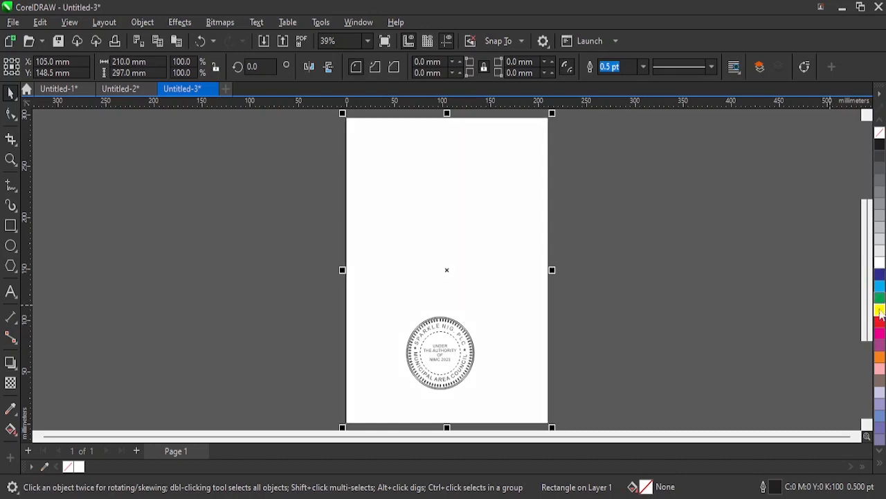
{"action": "left_click", "coordinate": [879, 463]}
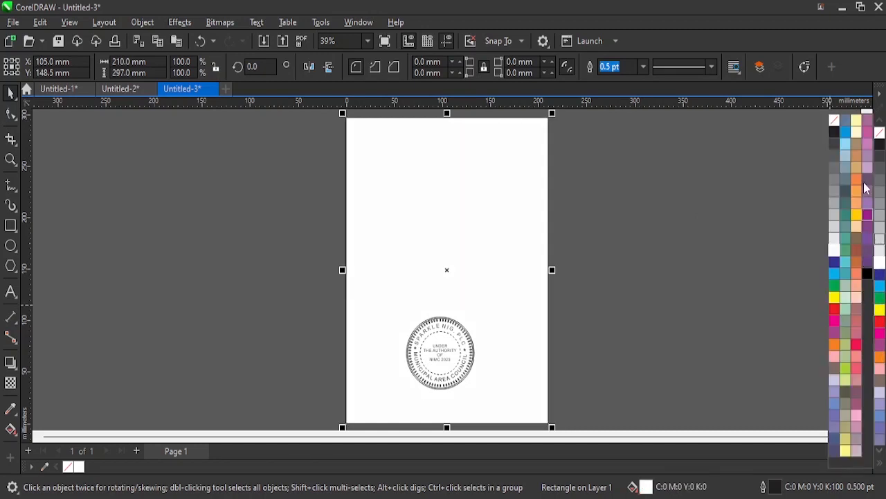
{"action": "left_click", "coordinate": [854, 122]}
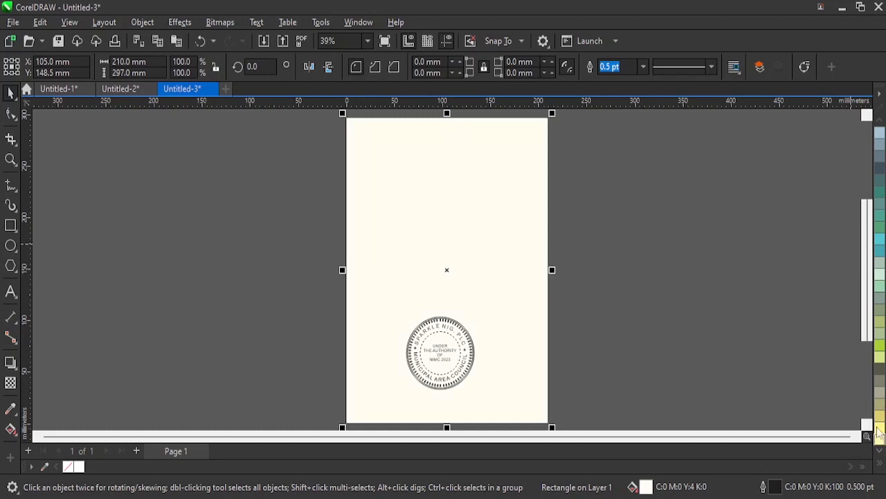
{"action": "key", "text": "Escape"}
Select the whole seal and scale it down proportionally to about 60.6 mm in diameter
{"action": "key", "text": "z"}
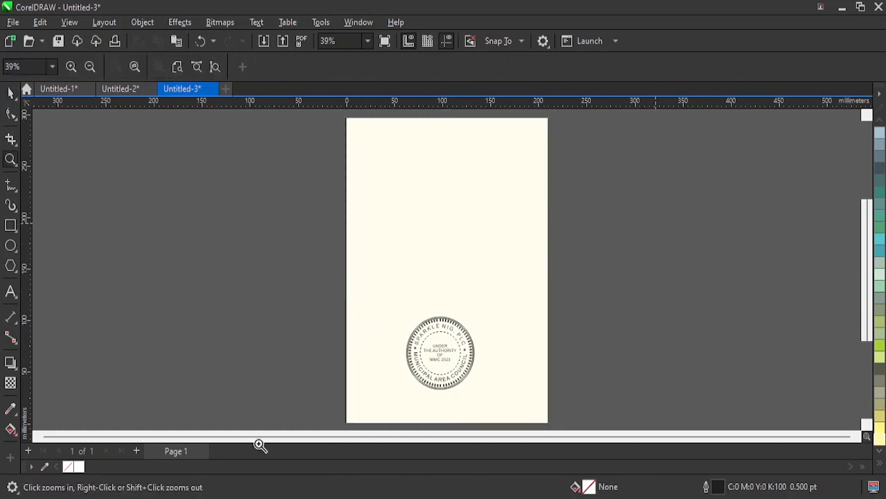
{"action": "left_click_drag", "start_coordinate": [655, 222], "coordinate": [281, 389]}
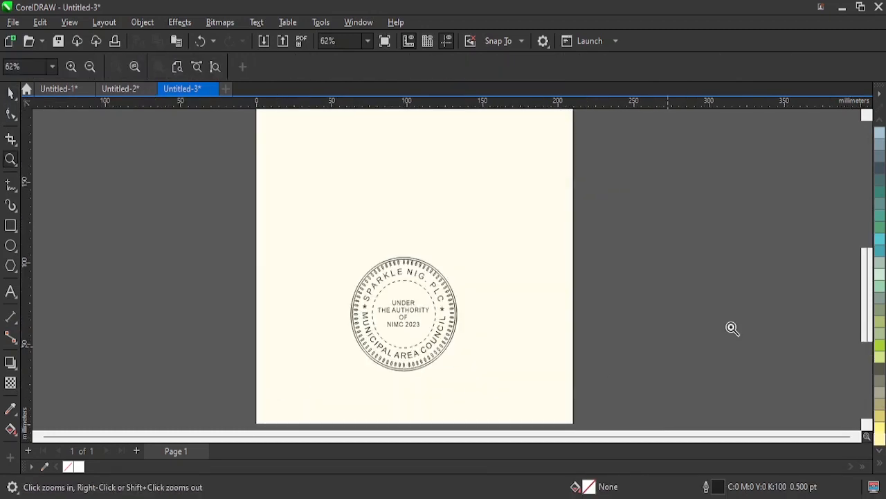
{"action": "key", "text": "space"}
{"action": "left_click_drag", "start_coordinate": [687, 203], "coordinate": [305, 391]}
{"action": "left_click_drag", "start_coordinate": [458, 256], "coordinate": [444, 271]}
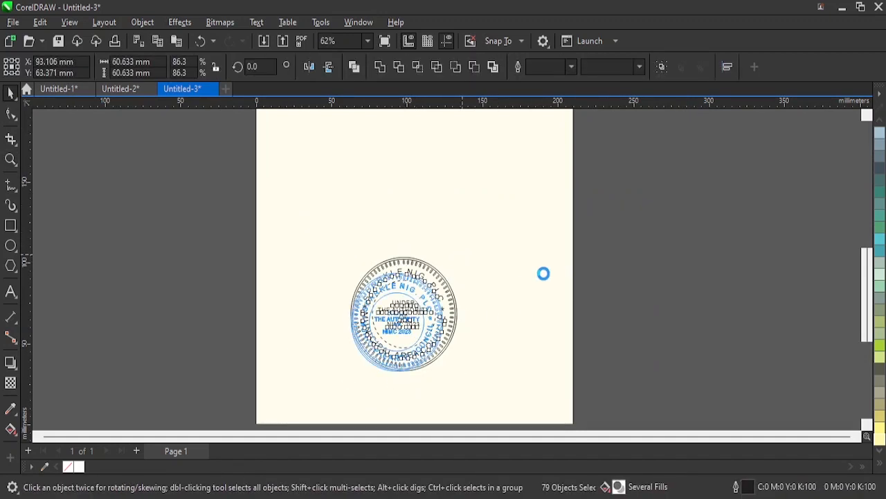
{"action": "scroll", "coordinate": [543, 262], "scroll_direction": "down", "scroll_amount": 1}
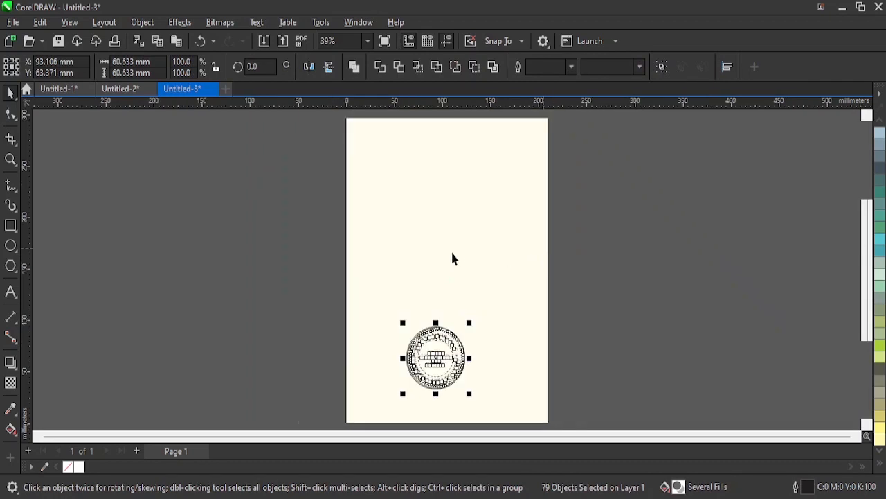
Move the whole seal to the page's bottom centre and scale it down to about 39.5 mm in diameter
{"action": "left_click_drag", "start_coordinate": [609, 267], "coordinate": [372, 420]}
{"action": "left_click_drag", "start_coordinate": [438, 363], "coordinate": [449, 379]}
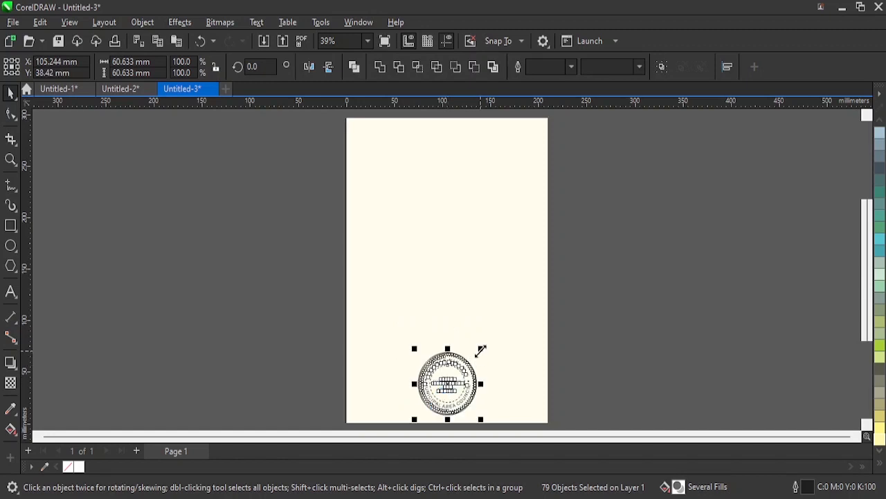
{"action": "left_click_drag", "start_coordinate": [479, 352], "coordinate": [447, 392]}
{"action": "key", "text": "z"}
{"action": "left_click_drag", "start_coordinate": [591, 353], "coordinate": [358, 439]}
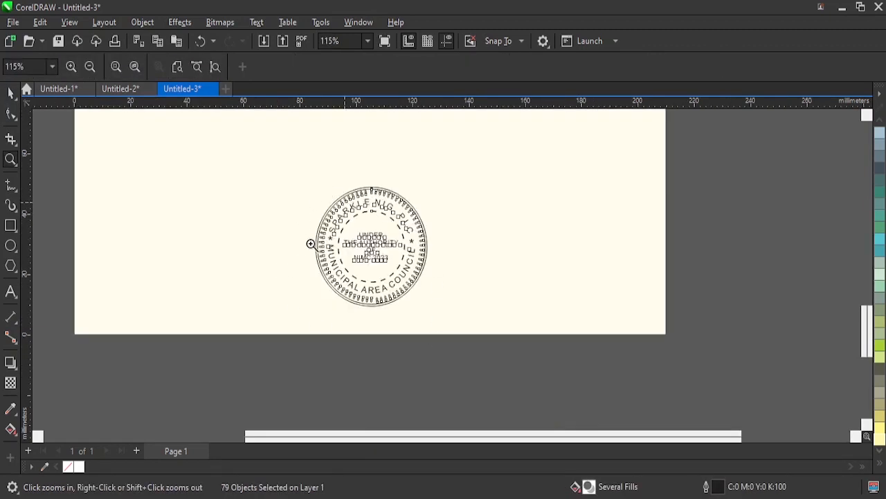
{"action": "left_click_drag", "start_coordinate": [326, 182], "coordinate": [433, 309]}
{"action": "key", "text": "space"}
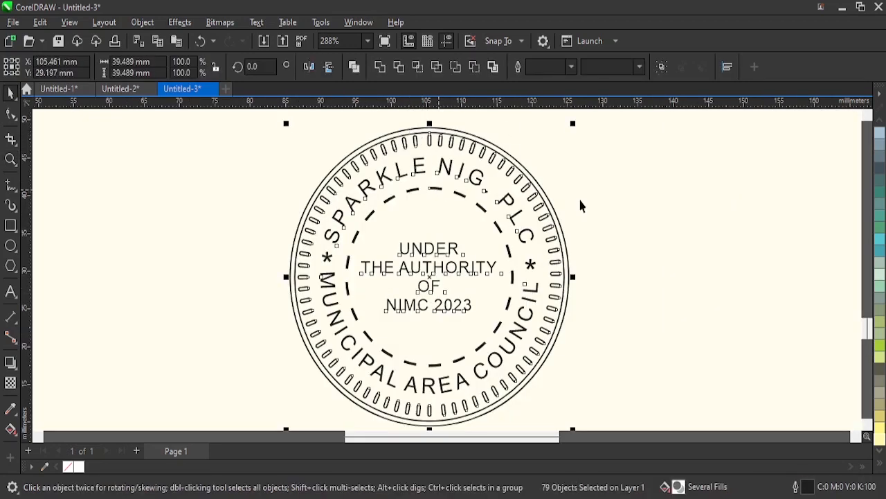
Fill all seal objects except the dashed inner circle with white and remove their outlines, leaving the background rectangle out of the selection
{"action": "left_click", "coordinate": [521, 210]}
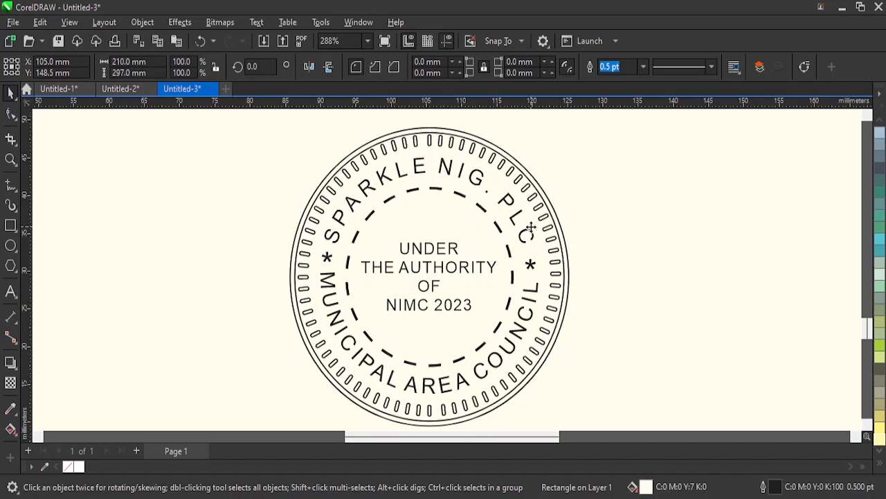
{"action": "key", "text": "ctrl+a"}
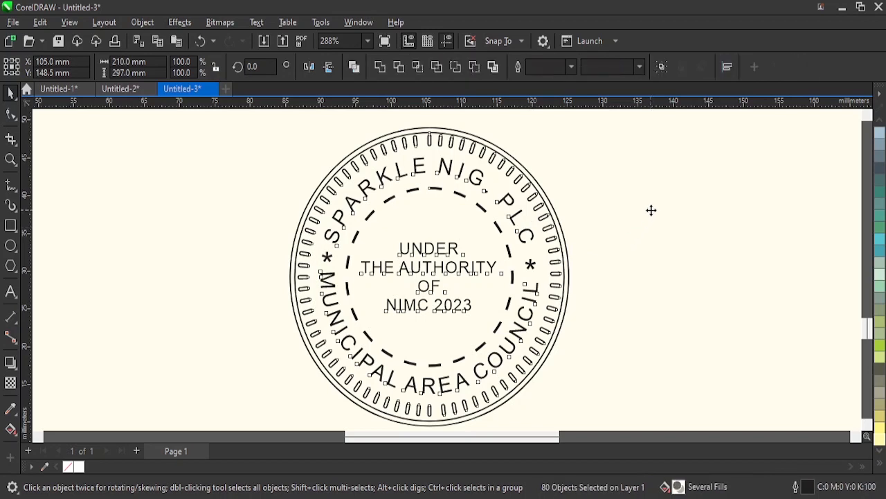
{"action": "left_click", "coordinate": [660, 321], "text": "shift"}
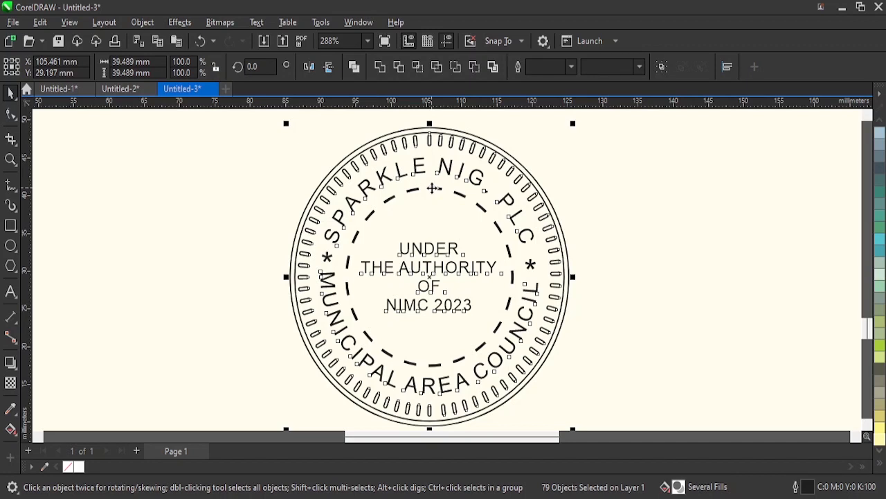
{"action": "left_click", "coordinate": [433, 188], "text": "shift"}
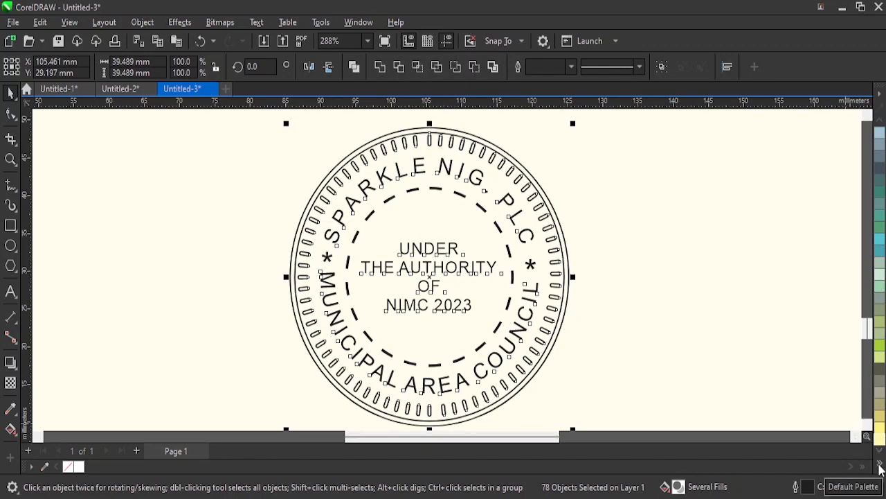
{"action": "left_click", "coordinate": [881, 467]}
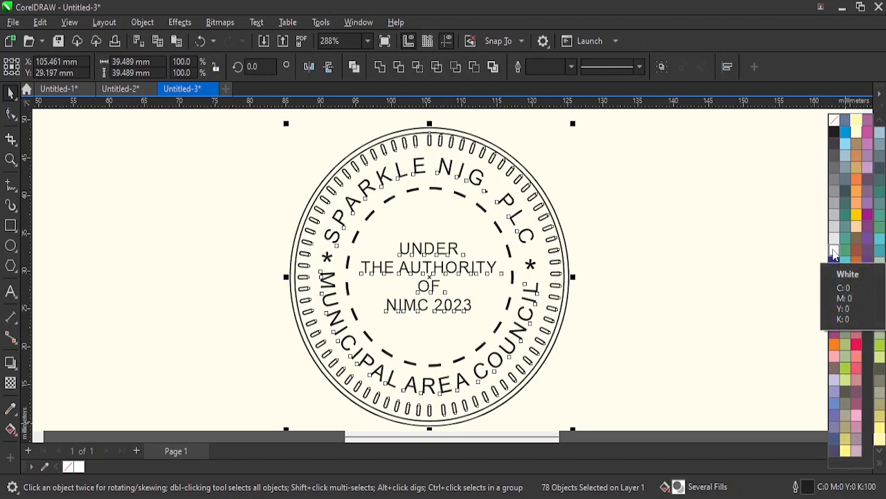
{"action": "left_click", "coordinate": [835, 253]}
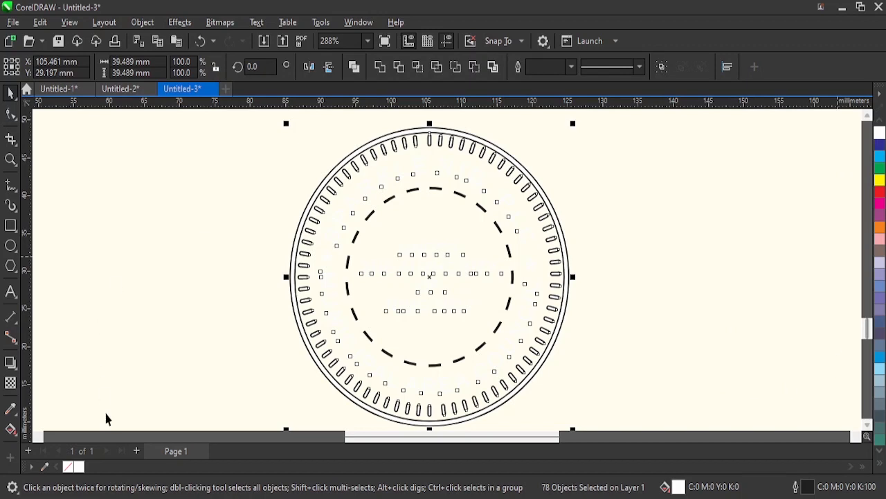
{"action": "right_click", "coordinate": [68, 466]}
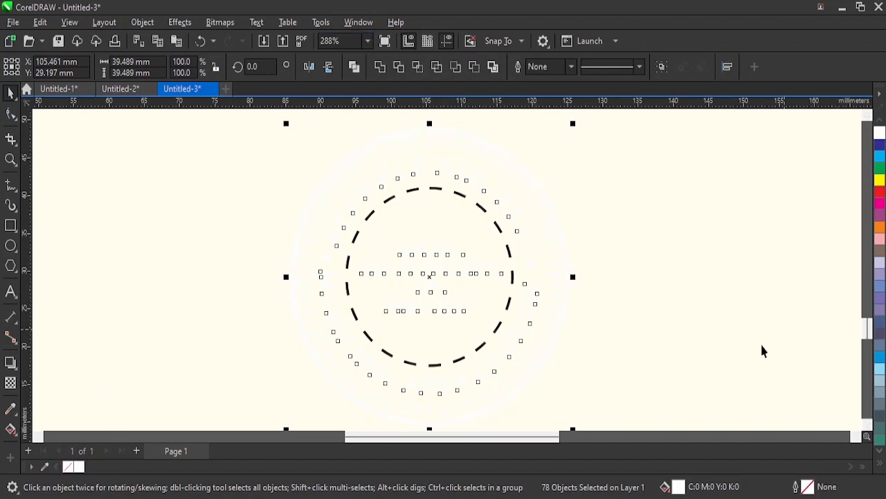
Tint the white fill of the seal's rings, ticks and text with Chalk to C0 M0 Y14 K0
{"action": "left_click", "coordinate": [878, 463]}
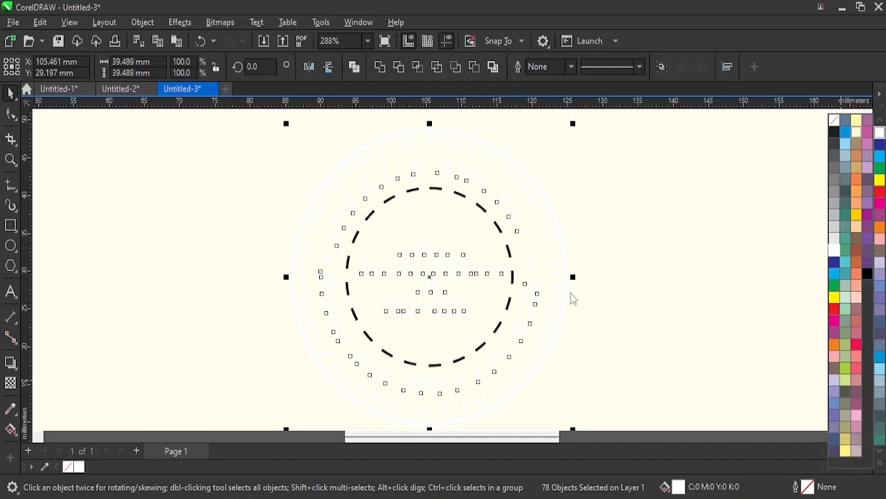
{"action": "left_click", "coordinate": [856, 121]}
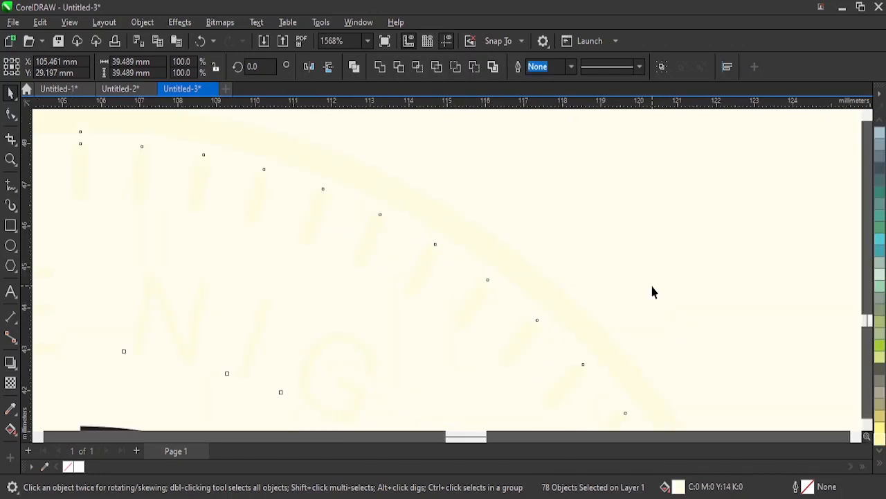
{"action": "key", "text": "shift+F4"}
{"action": "key", "text": "z"}
{"action": "left_click_drag", "start_coordinate": [462, 363], "coordinate": [423, 404]}
{"action": "key", "text": "space"}
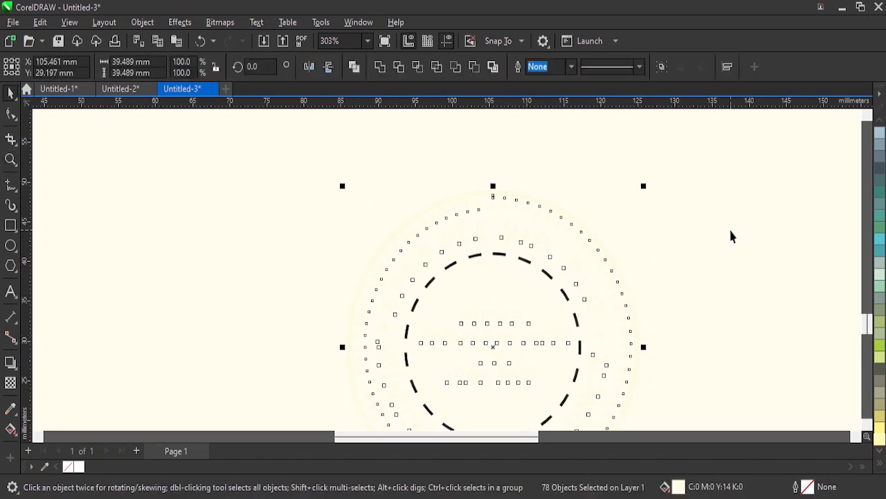
{"action": "left_click", "coordinate": [730, 228]}
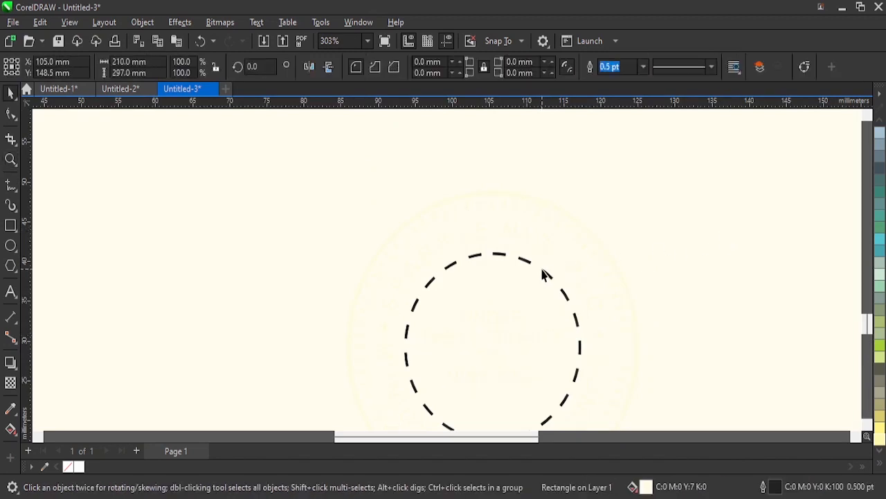
Colour the dashed inner circle's outline white and tint it with Chalk to C0 M0 Y14 K0
{"action": "left_click", "coordinate": [544, 275]}
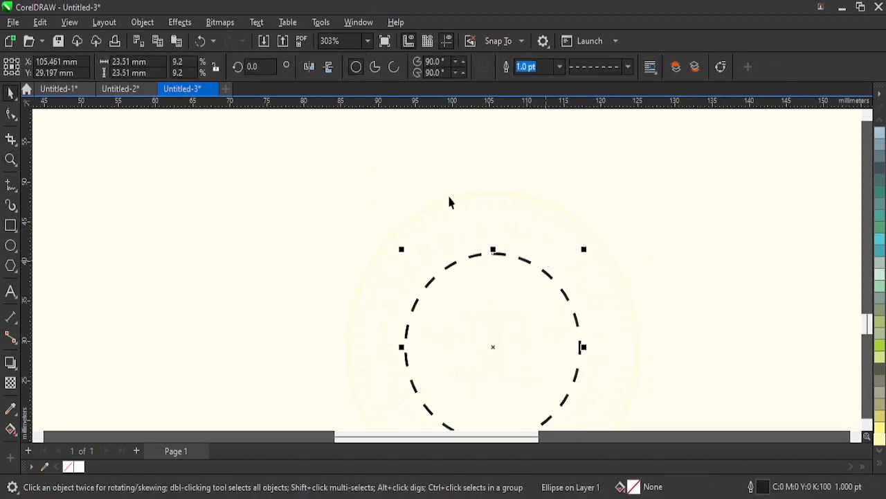
{"action": "left_click", "coordinate": [881, 468]}
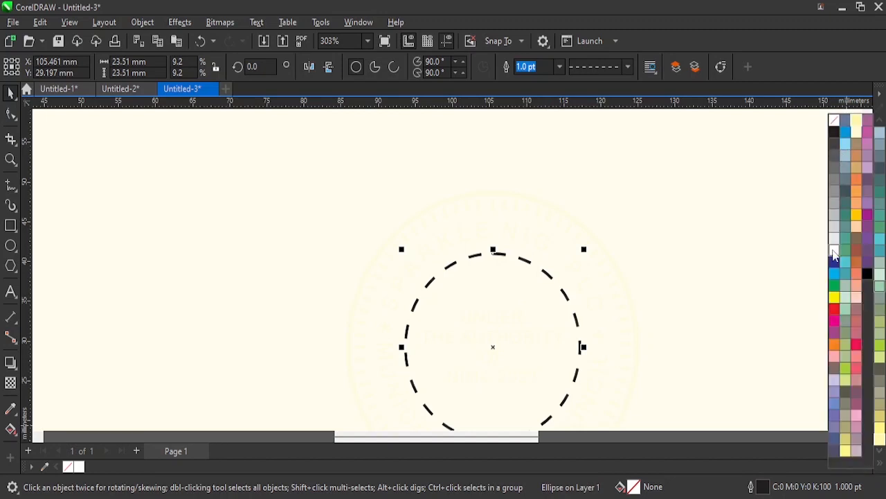
{"action": "right_click", "coordinate": [833, 251]}
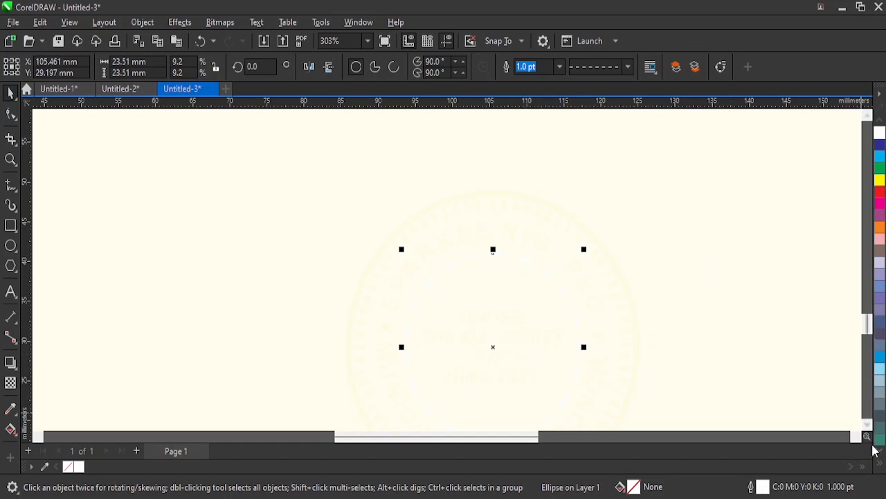
{"action": "left_click", "coordinate": [881, 464]}
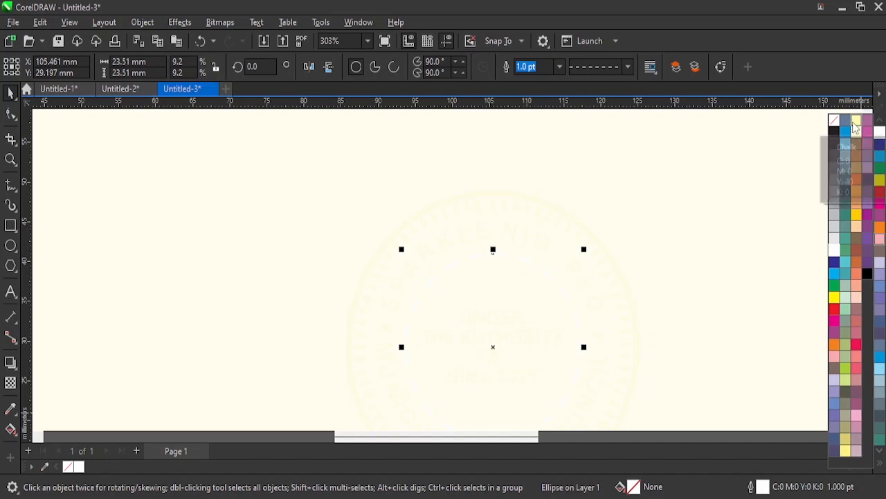
{"action": "right_click", "coordinate": [854, 123]}
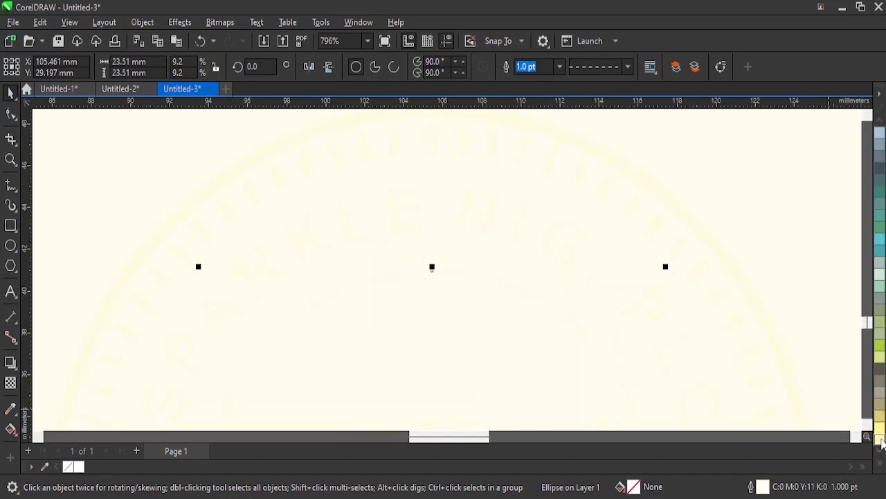
{"action": "right_click", "coordinate": [881, 440], "text": "ctrl"}
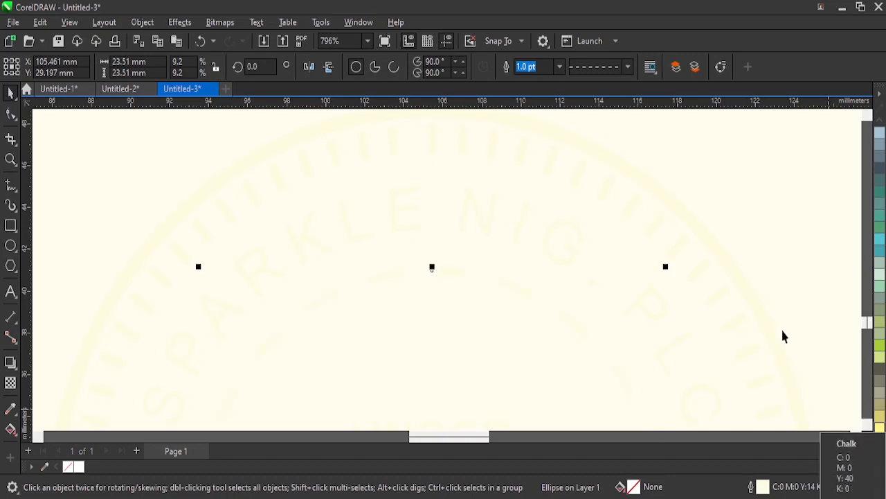
{"action": "left_click", "coordinate": [602, 236]}
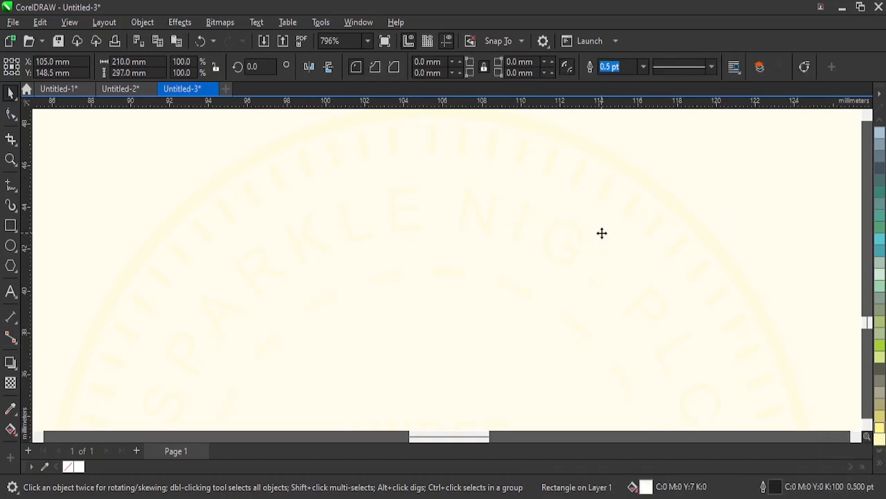
Convert all the seal objects together with the background rectangle to a 300 dpi RGB Color (24-bit) bitmap with anti-aliasing and transparent background
{"action": "scroll", "coordinate": [601, 232], "scroll_direction": "down", "scroll_amount": 3}
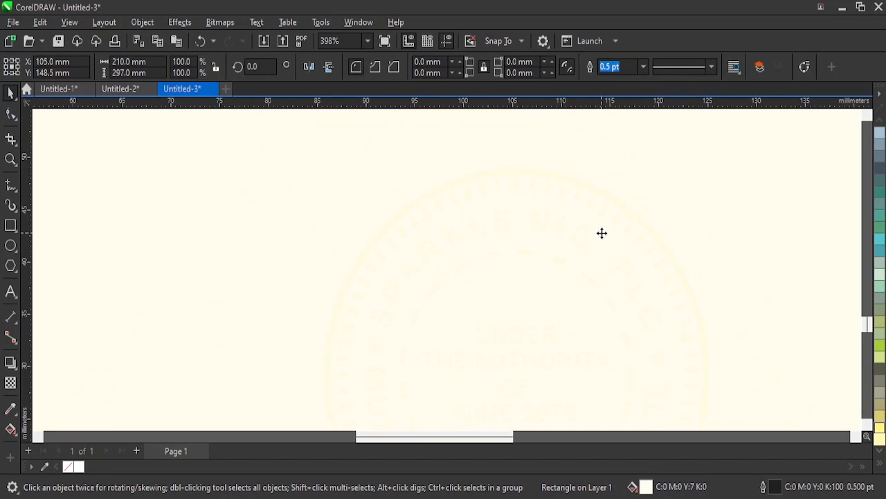
{"action": "key", "text": "shift+F4"}
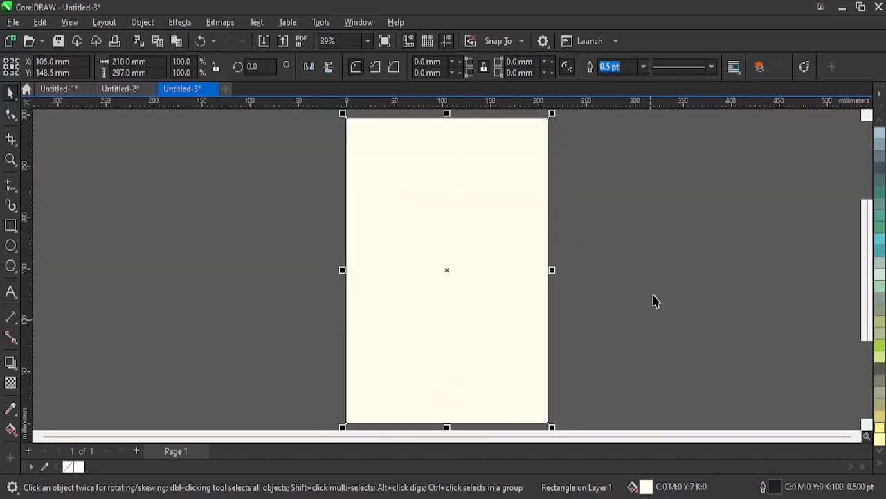
{"action": "left_click_drag", "start_coordinate": [654, 295], "coordinate": [361, 389]}
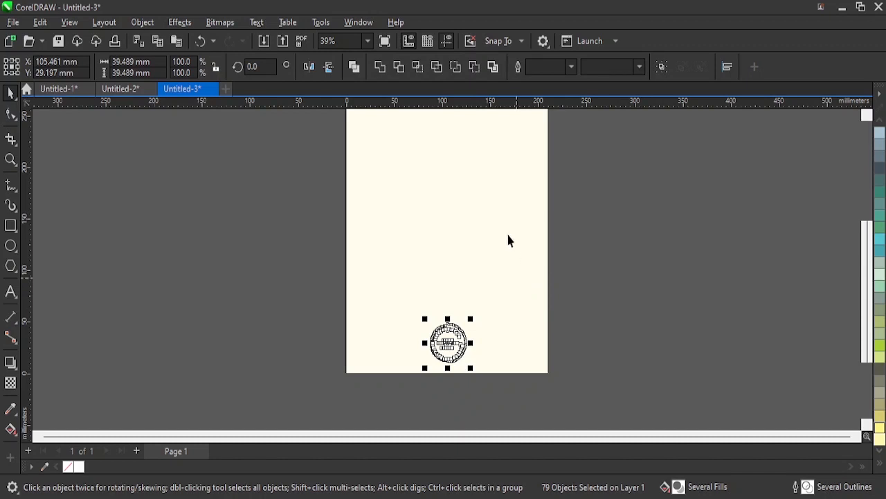
{"action": "left_click", "coordinate": [501, 282], "text": "shift"}
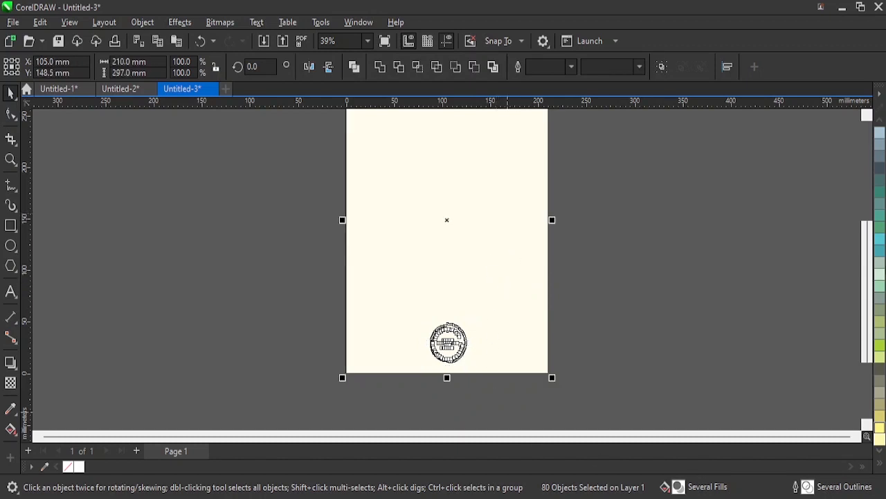
{"action": "left_click", "coordinate": [222, 23]}
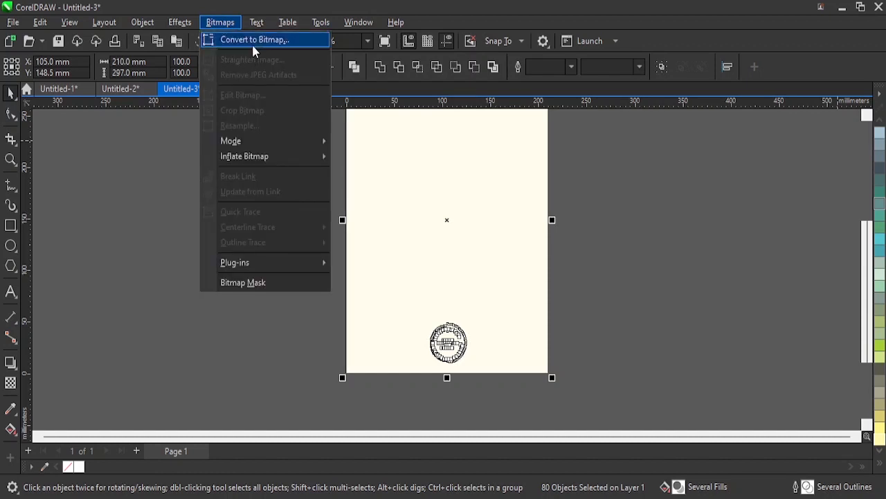
{"action": "left_click", "coordinate": [251, 40]}
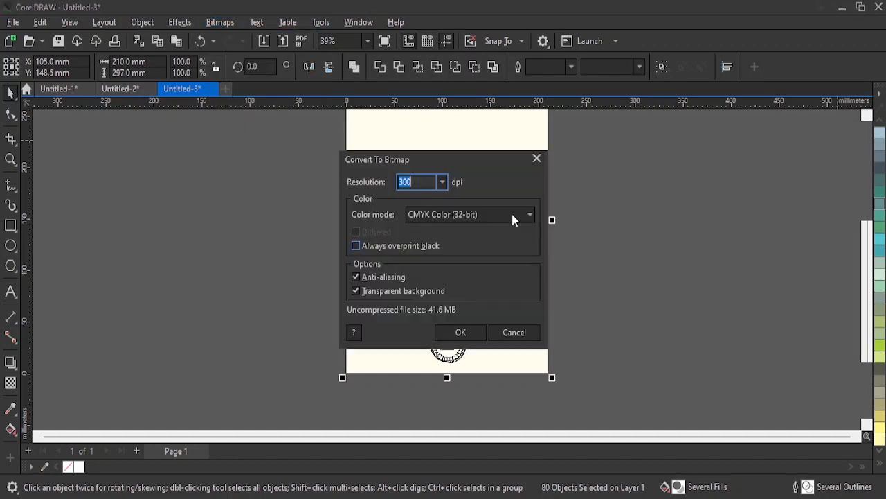
{"action": "left_click", "coordinate": [463, 216]}
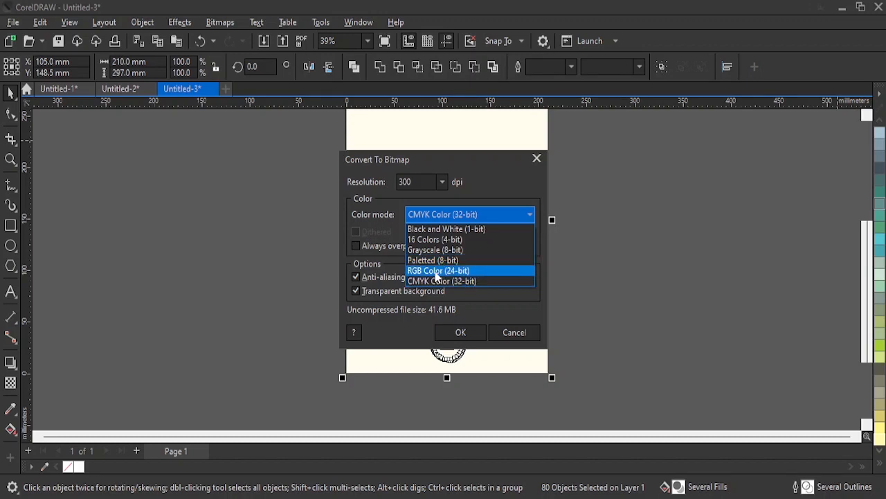
{"action": "left_click", "coordinate": [439, 270]}
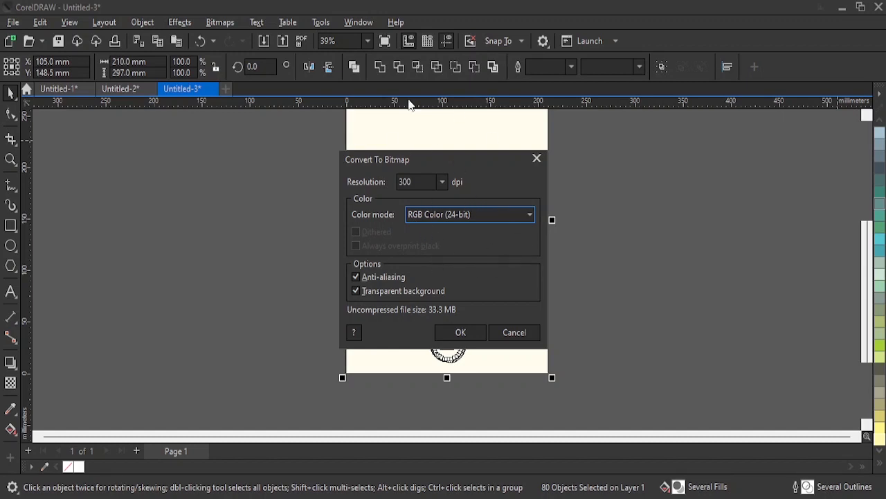
{"action": "left_click", "coordinate": [461, 332]}
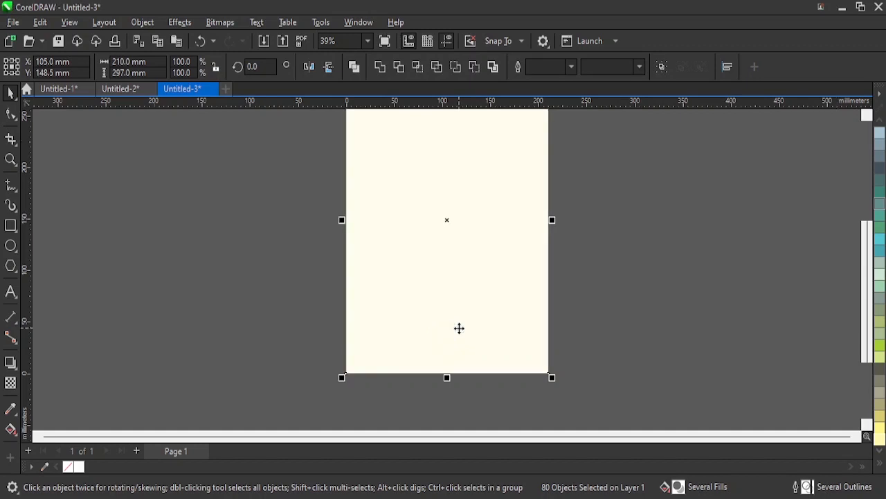
{"action": "key", "text": "z"}
{"action": "left_click_drag", "start_coordinate": [548, 284], "coordinate": [345, 370]}
{"action": "key", "text": "space"}
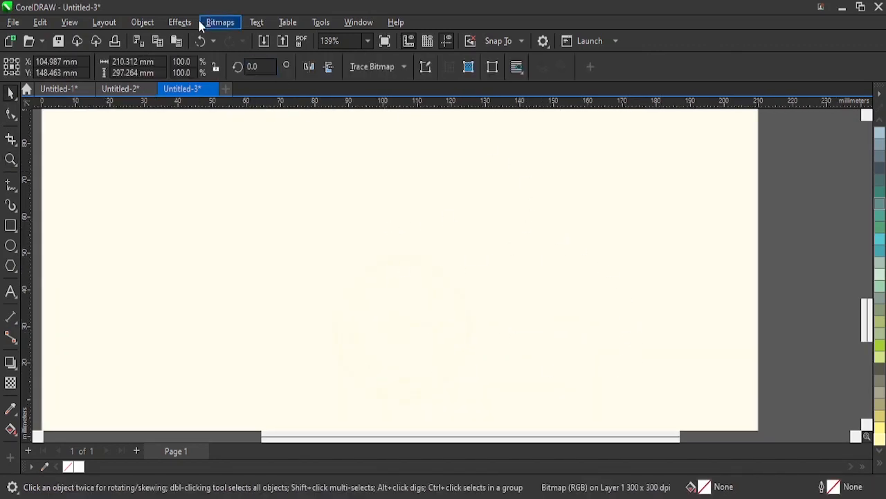
{"action": "left_click", "coordinate": [184, 23]}
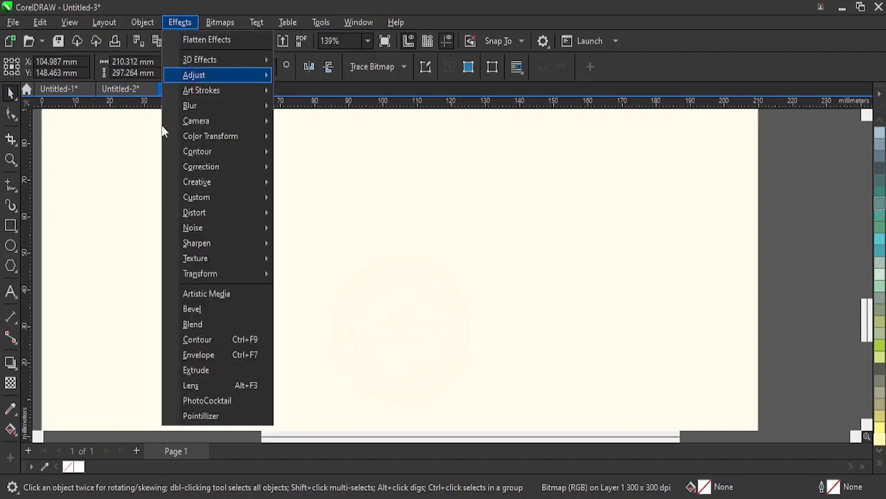
{"action": "left_click", "coordinate": [458, 182]}
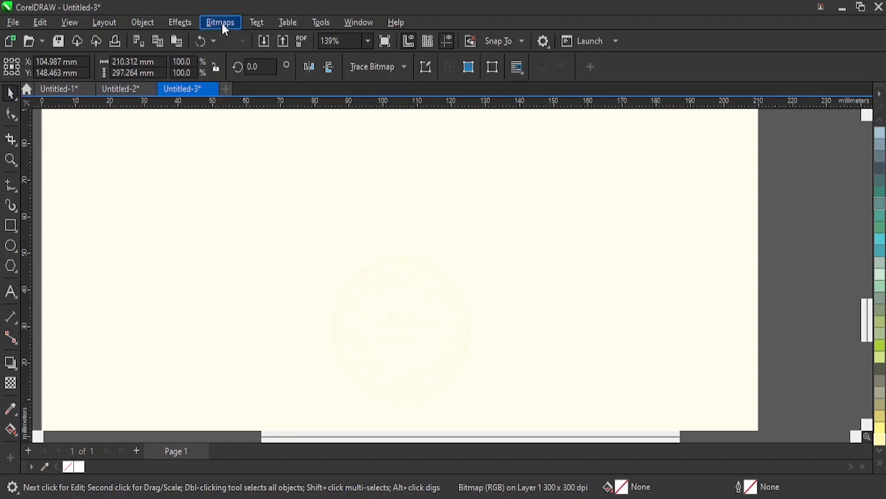
{"action": "left_click", "coordinate": [182, 23]}
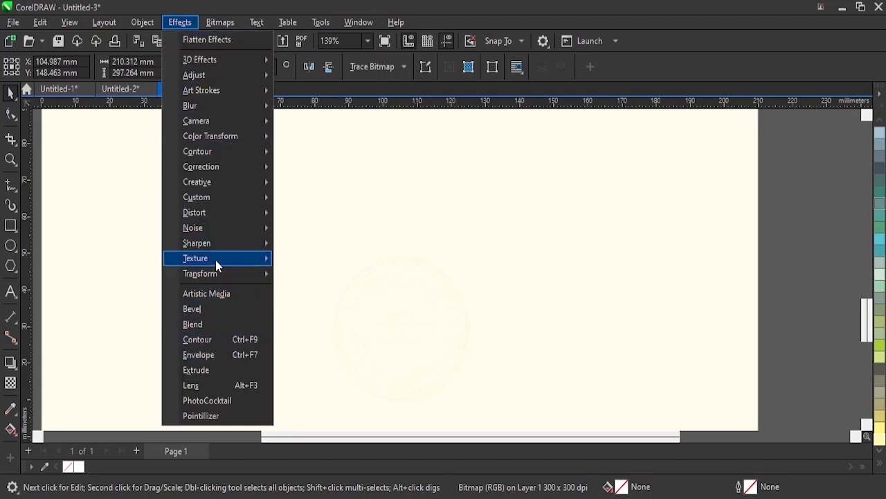
{"action": "mouse_move", "coordinate": [251, 264]}
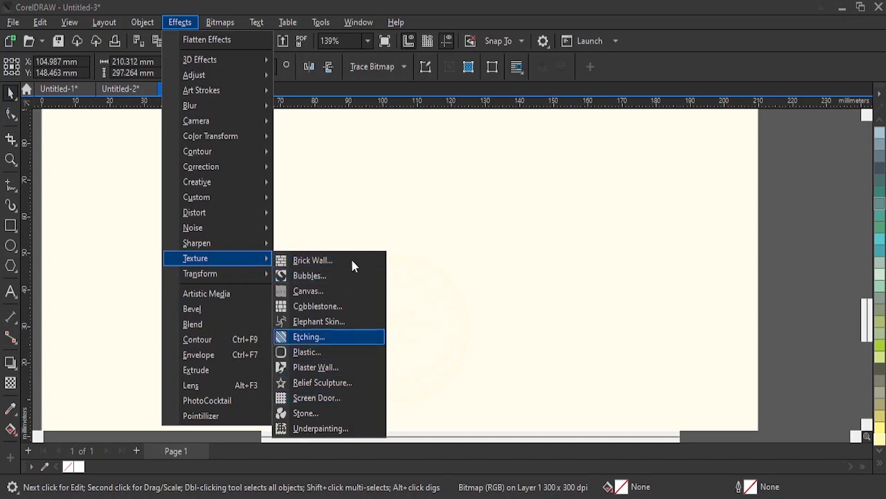
{"action": "mouse_move", "coordinate": [218, 19]}
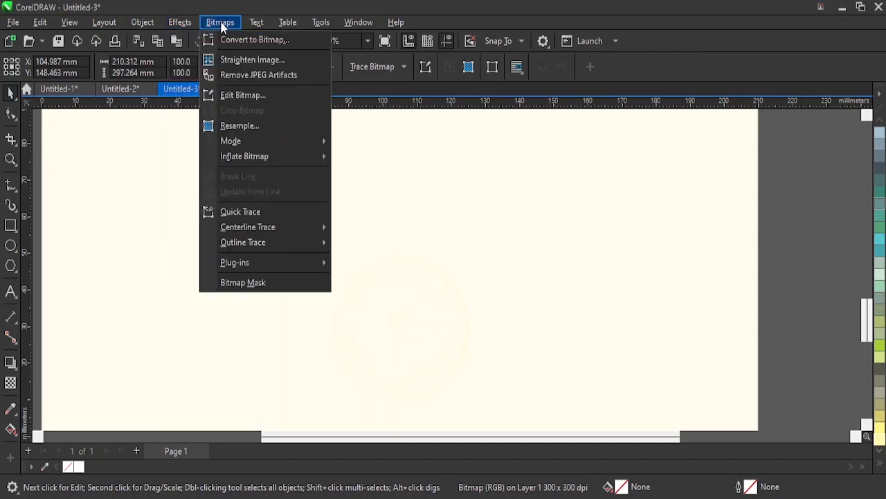
{"action": "mouse_move", "coordinate": [184, 24]}
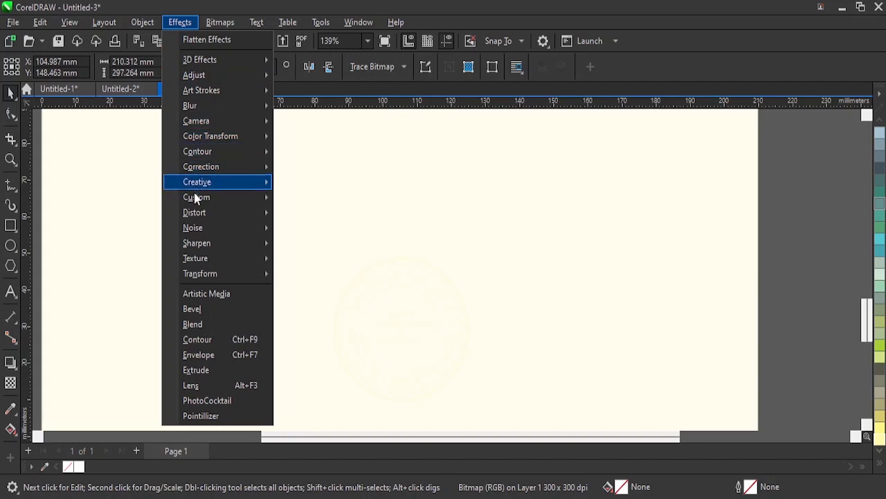
{"action": "mouse_move", "coordinate": [213, 259]}
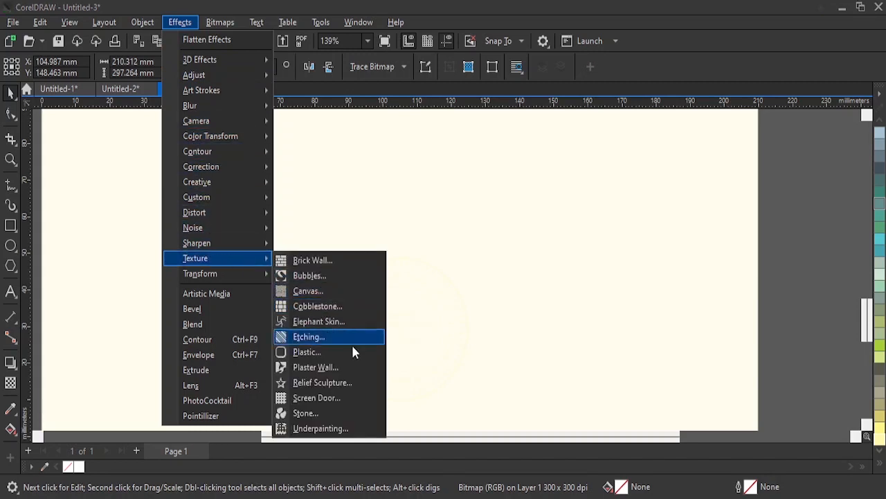
{"action": "left_click", "coordinate": [336, 352]}
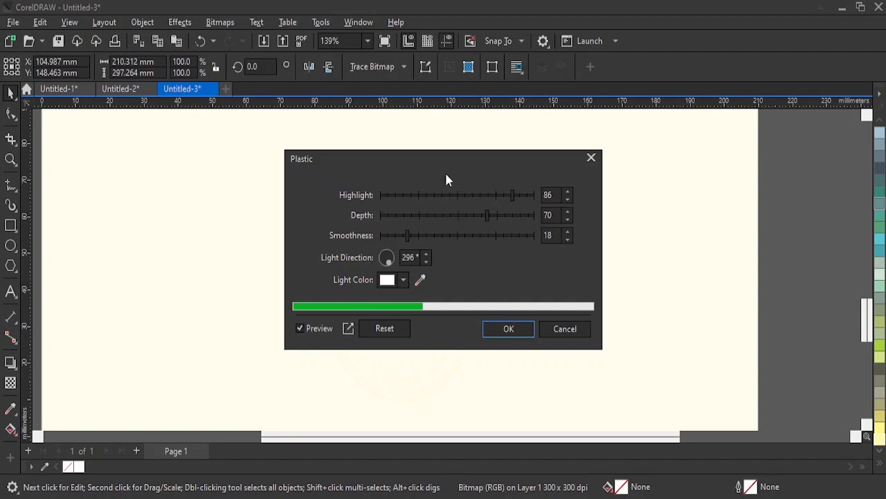
{"action": "left_click_drag", "start_coordinate": [443, 167], "coordinate": [561, 65]}
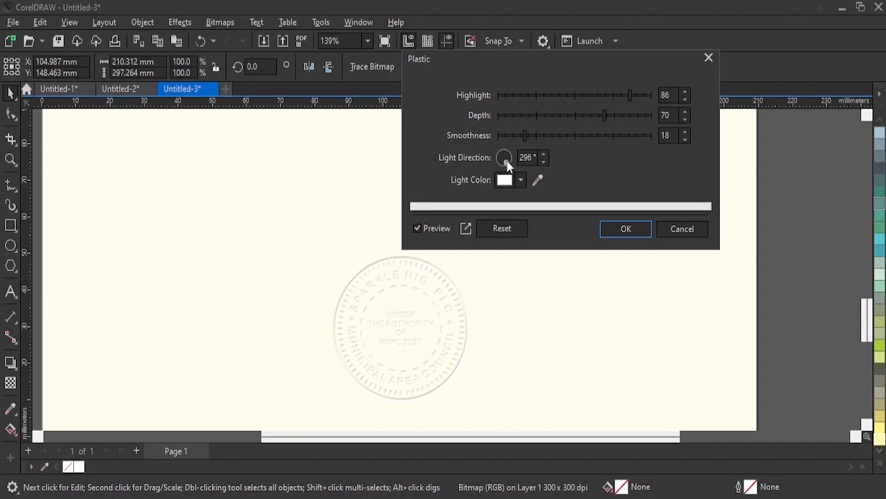
{"action": "left_click_drag", "start_coordinate": [503, 166], "coordinate": [490, 146]}
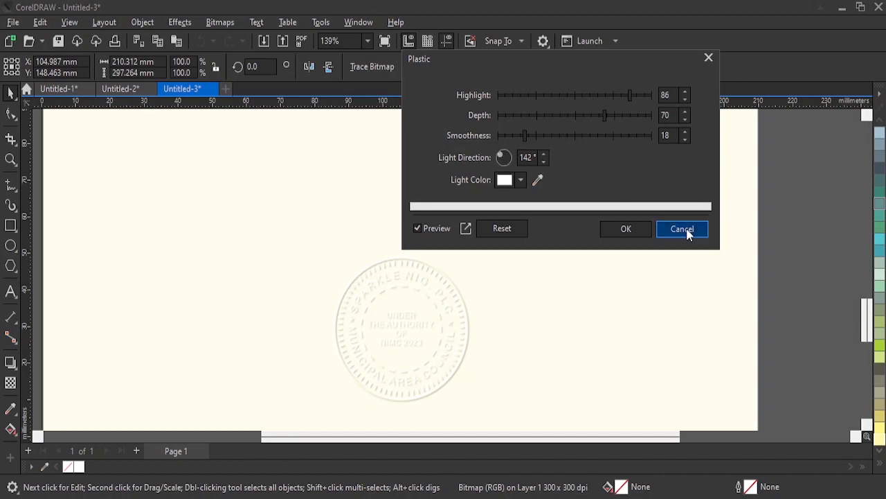
{"action": "key", "text": "Return"}
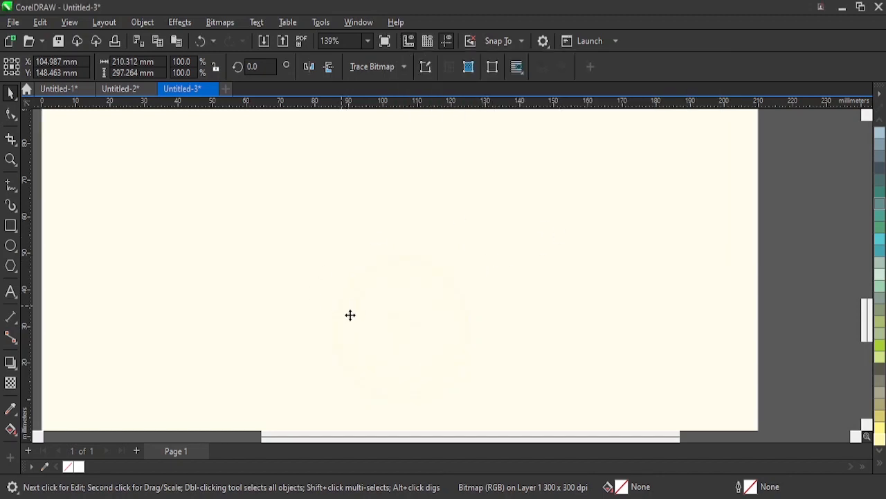
Apply the Plastic texture effect to the page bitmap with highlight 86, depth 70, smoothness 18, white light and a light direction of 300°
{"action": "key", "text": "z"}
{"action": "left_click_drag", "start_coordinate": [299, 214], "coordinate": [516, 405]}
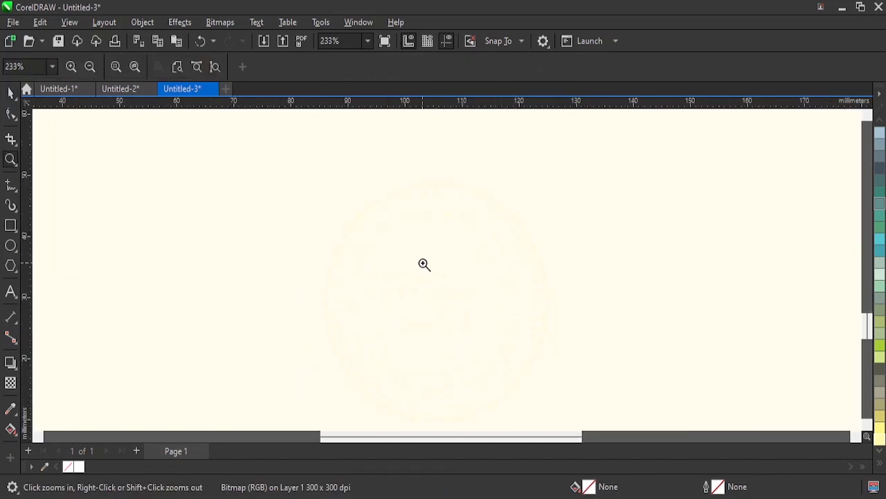
{"action": "left_click_drag", "start_coordinate": [306, 161], "coordinate": [580, 415]}
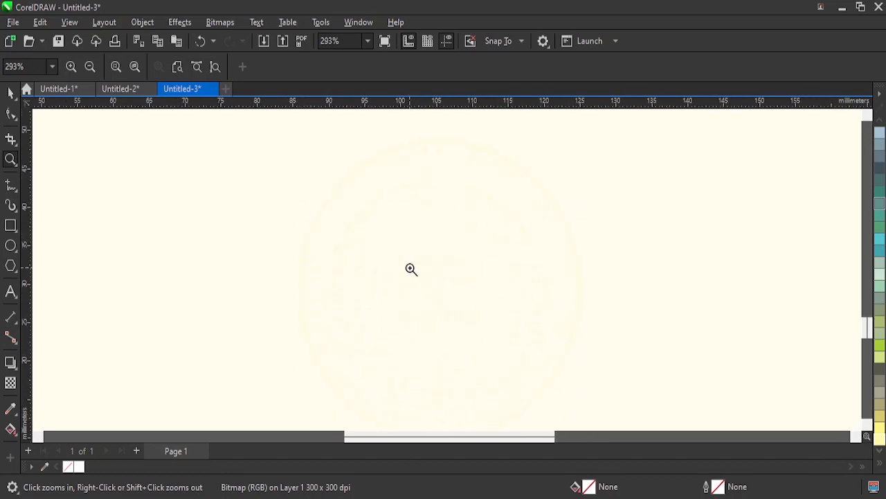
{"action": "left_click", "coordinate": [180, 22]}
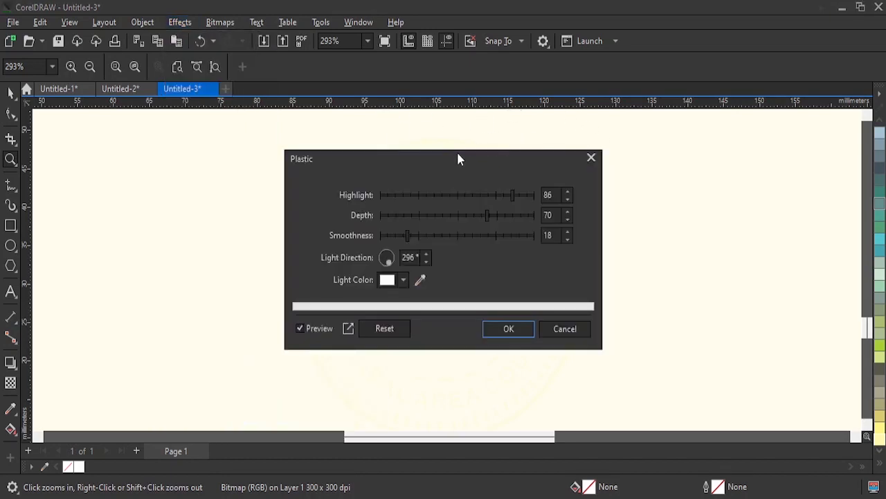
{"action": "left_click_drag", "start_coordinate": [444, 158], "coordinate": [651, 21]}
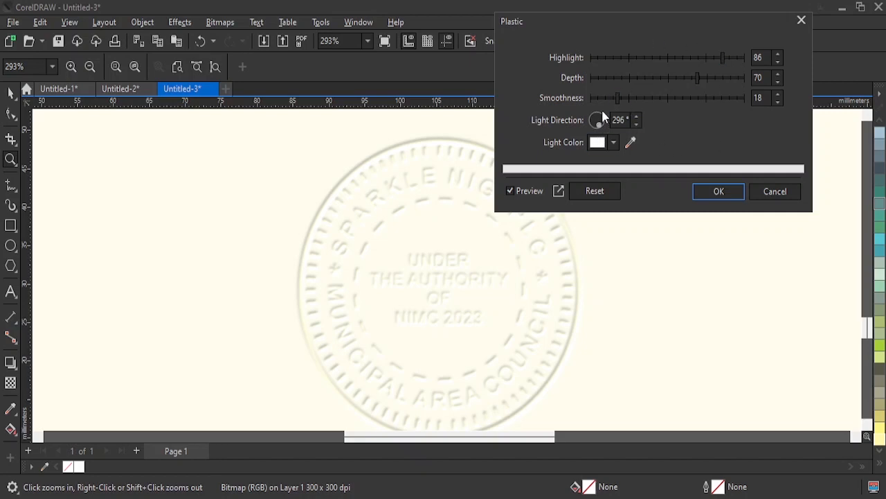
{"action": "mouse_move", "coordinate": [602, 109]}
{"action": "left_mouse_down"}
{"action": "mouse_move", "coordinate": [594, 116]}
{"action": "mouse_move", "coordinate": [586, 108]}
{"action": "mouse_move", "coordinate": [608, 115]}
{"action": "left_mouse_up"}
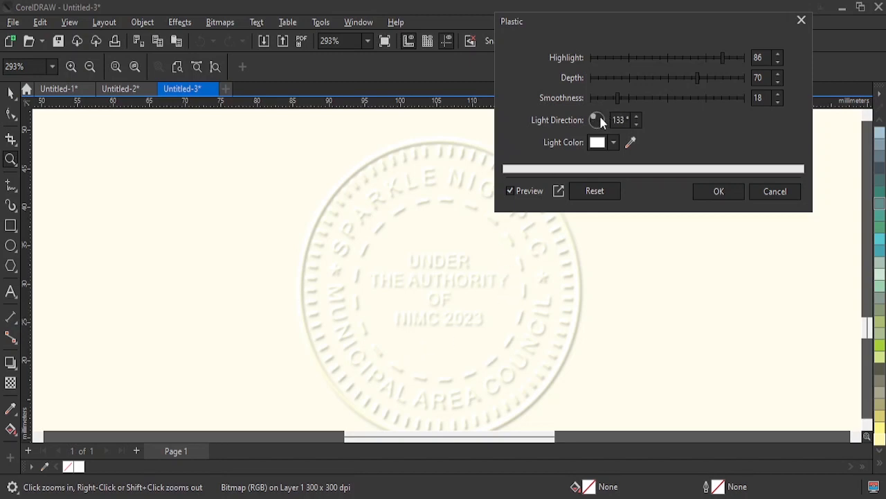
{"action": "left_click_drag", "start_coordinate": [604, 124], "coordinate": [602, 129]}
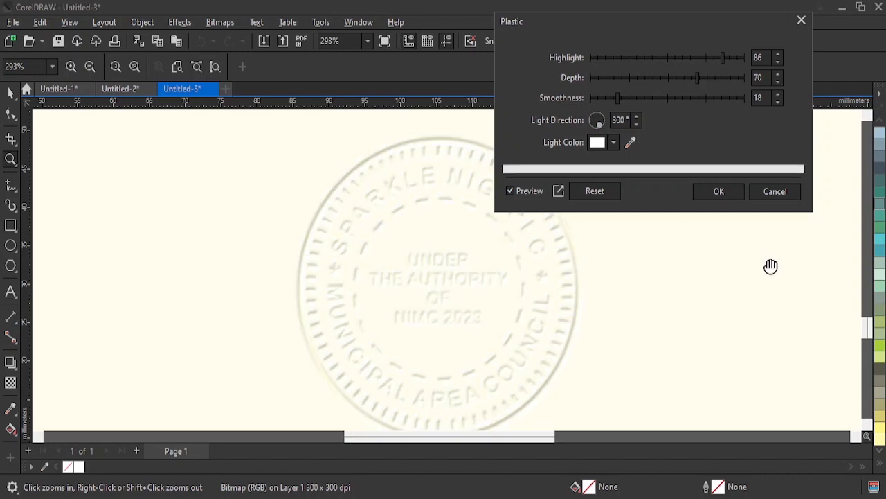
{"action": "left_click", "coordinate": [730, 195]}
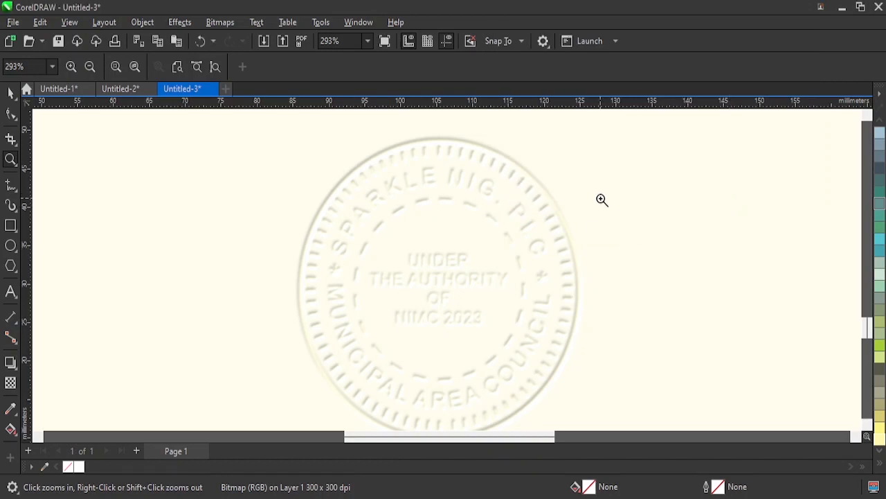
{"action": "right_click", "coordinate": [491, 217]}
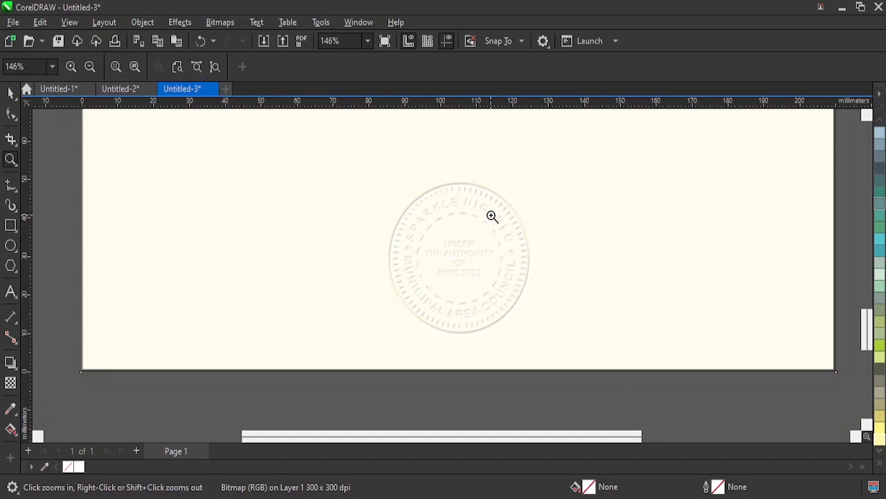